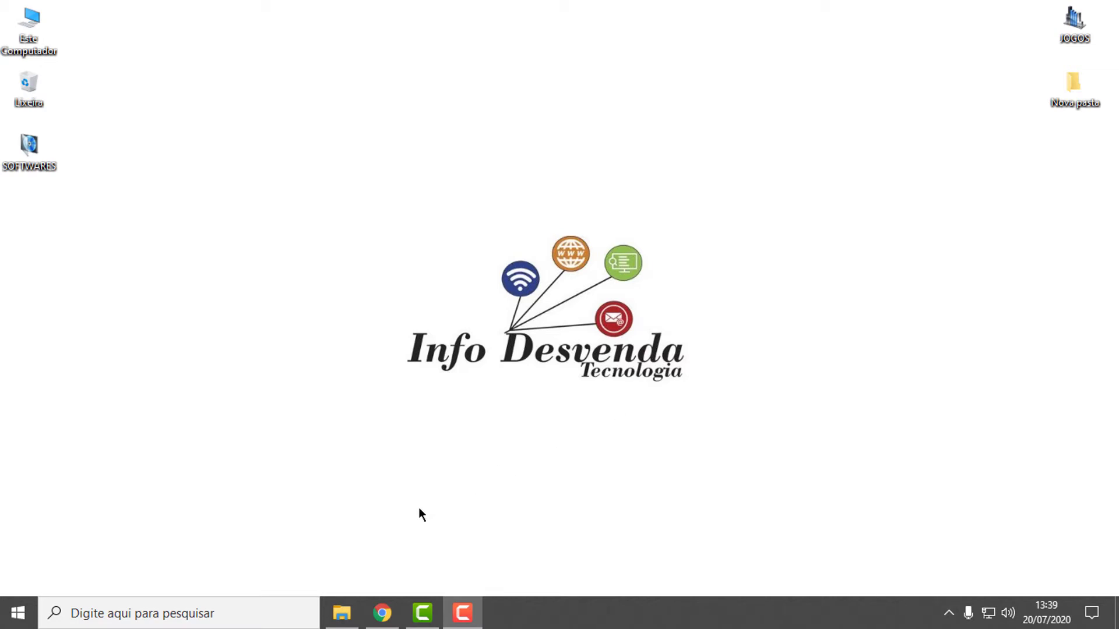
# Restore the Chrome window showing the Pixlr E welcome page.
pyautogui.click(379, 613)
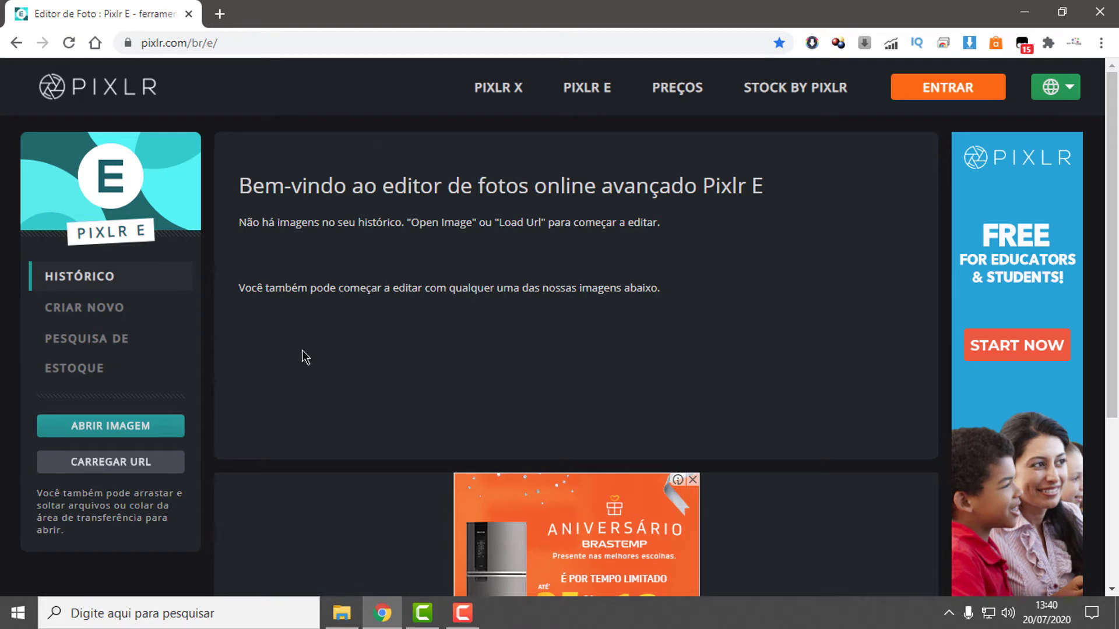
# Open man-2629569_960_720 from the Imagens folder in the editor.
pyautogui.click(110, 433)
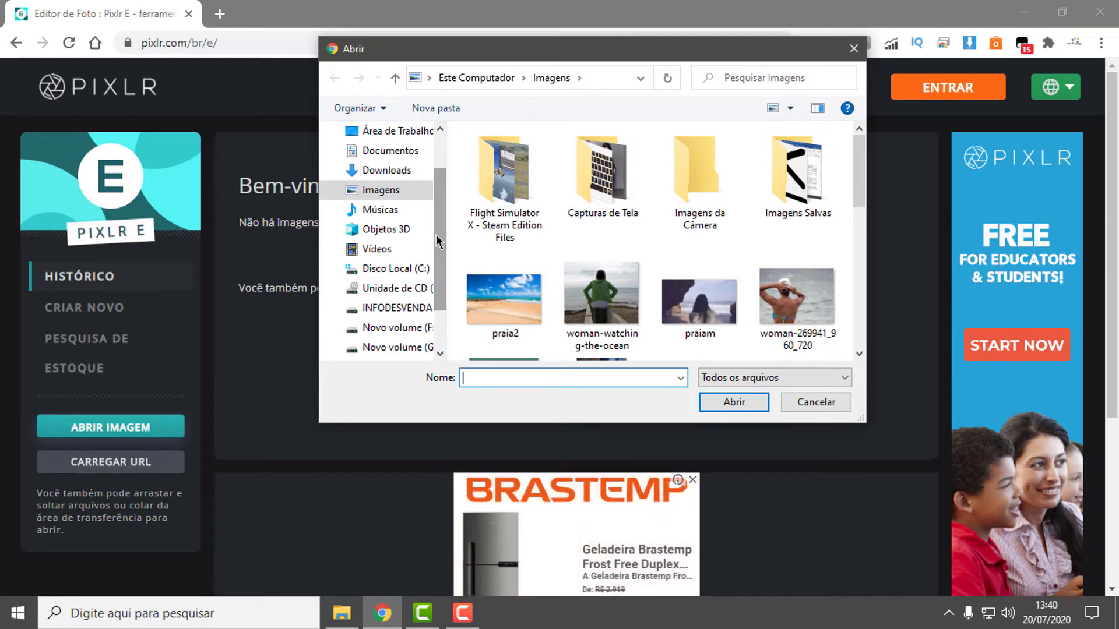
pyautogui.scroll(-2, 538, 247)
pyautogui.scroll(-2, 539, 246)
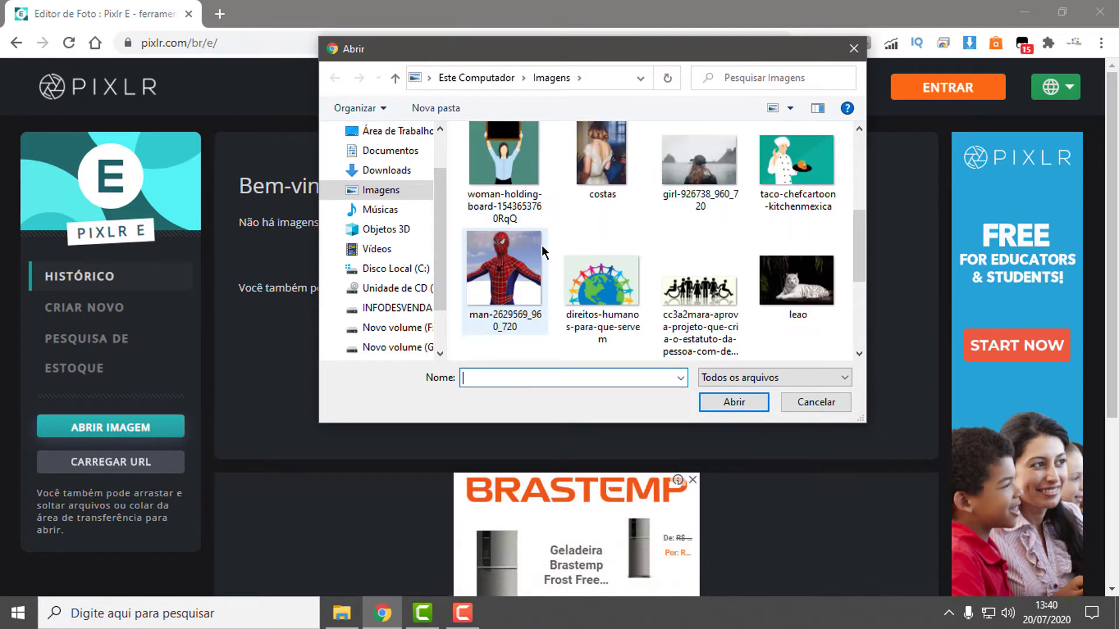
pyautogui.click(517, 262)
pyautogui.moveTo(504, 271)
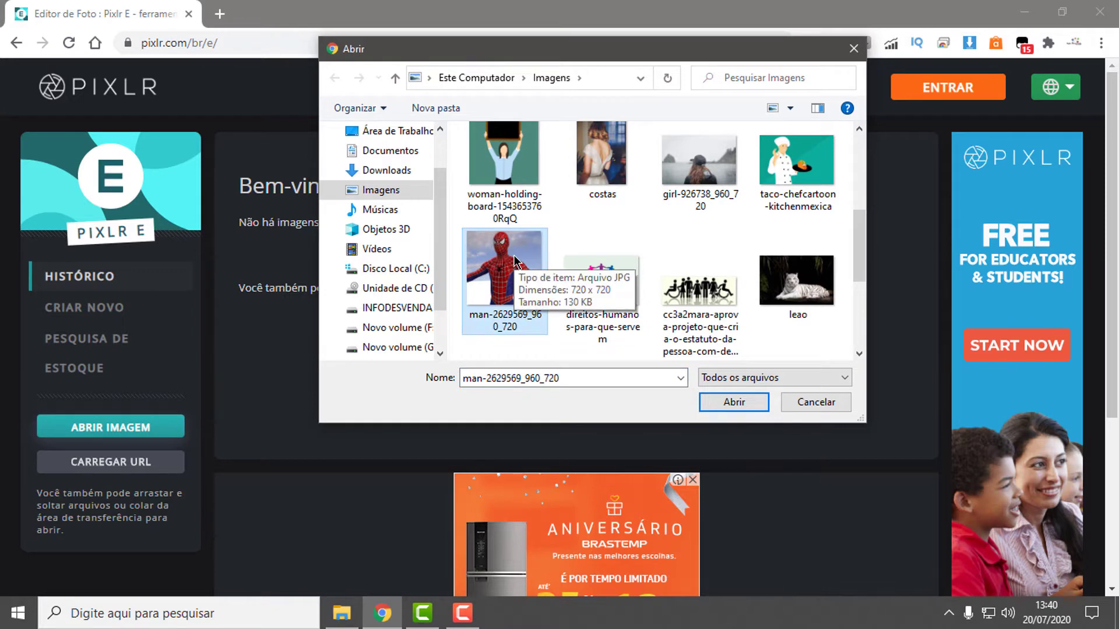
pyautogui.click(739, 402)
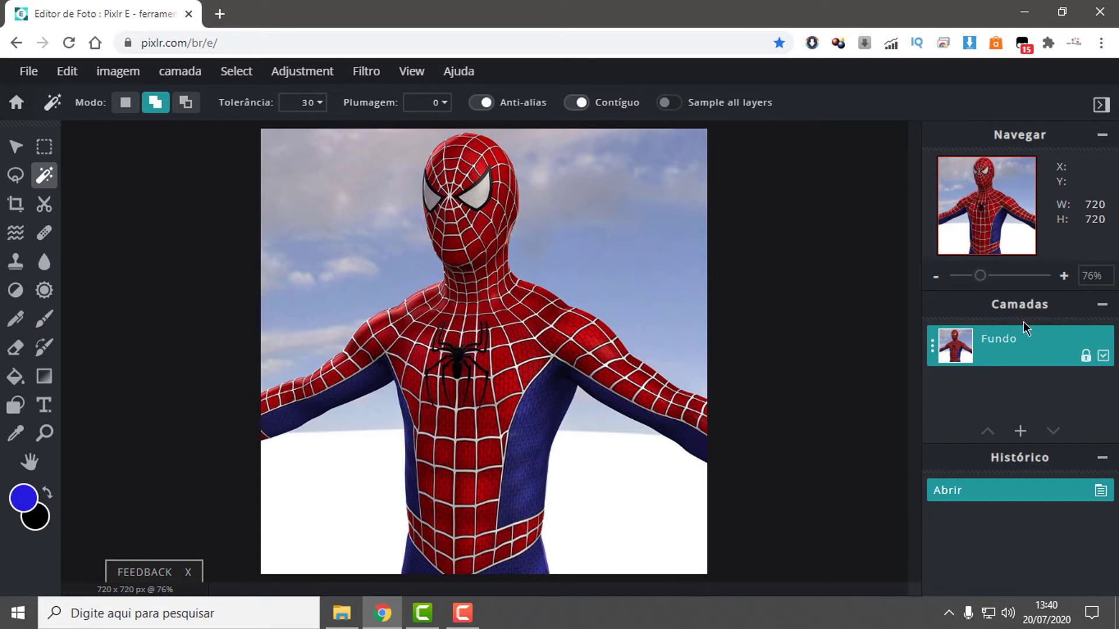
# Unlock the Fundo layer, switch to the Magic Wand, and dismiss the ad banner.
pyautogui.click(1086, 355)
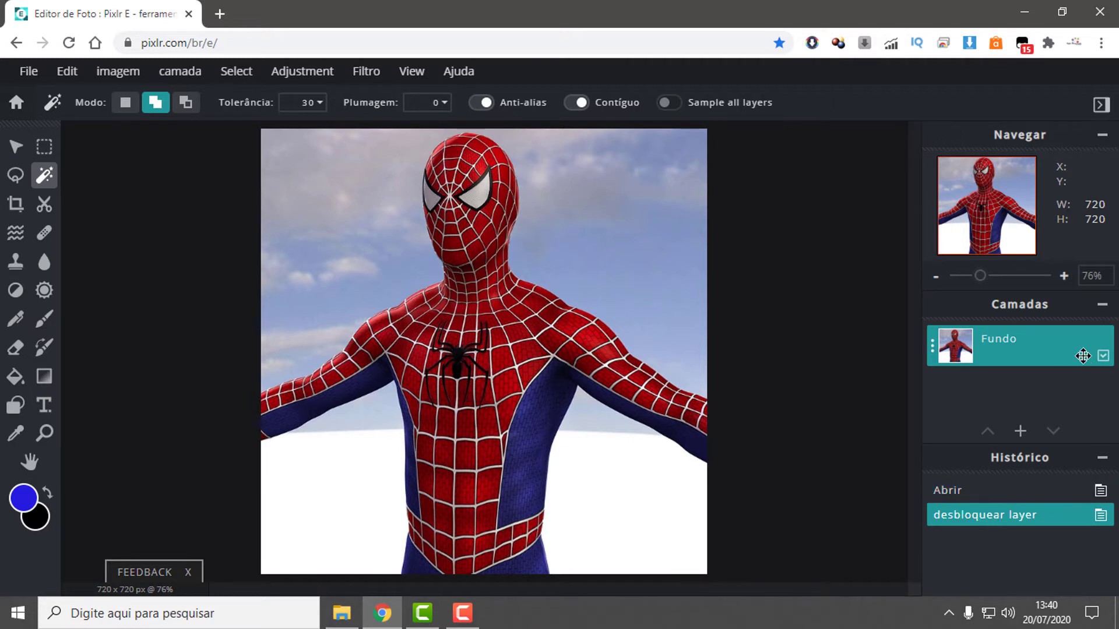
pyautogui.press('v')
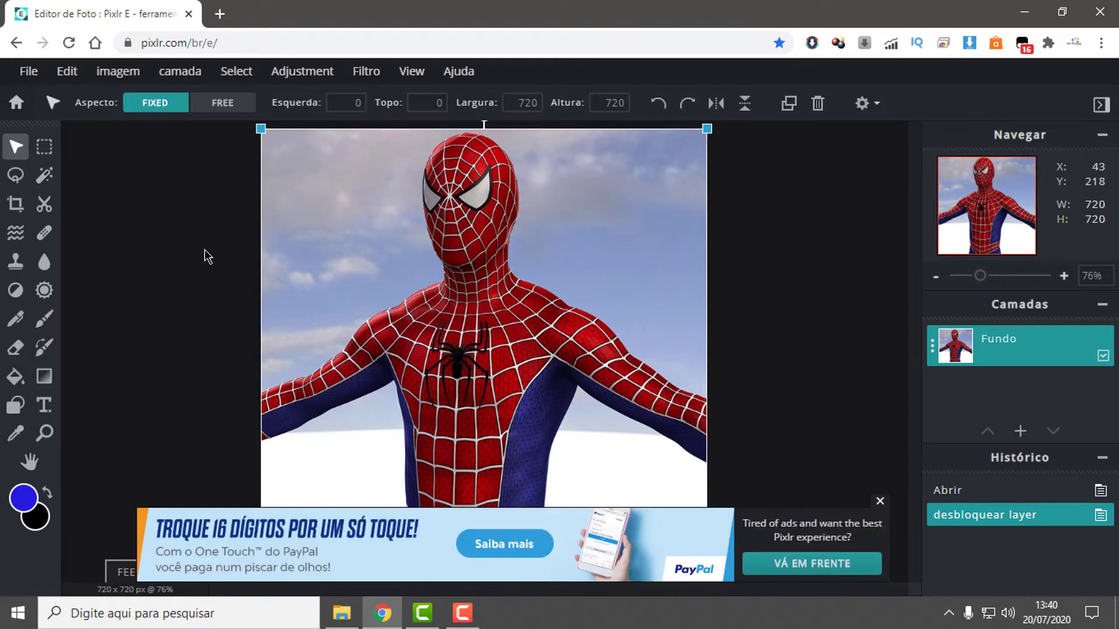
pyautogui.click(46, 178)
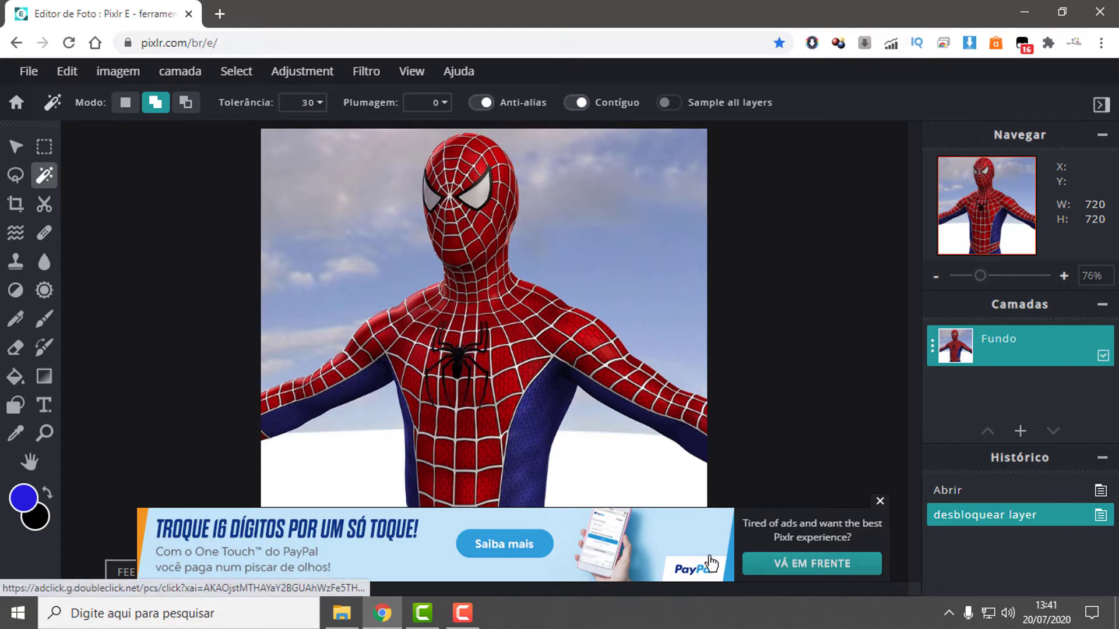
pyautogui.click(880, 502)
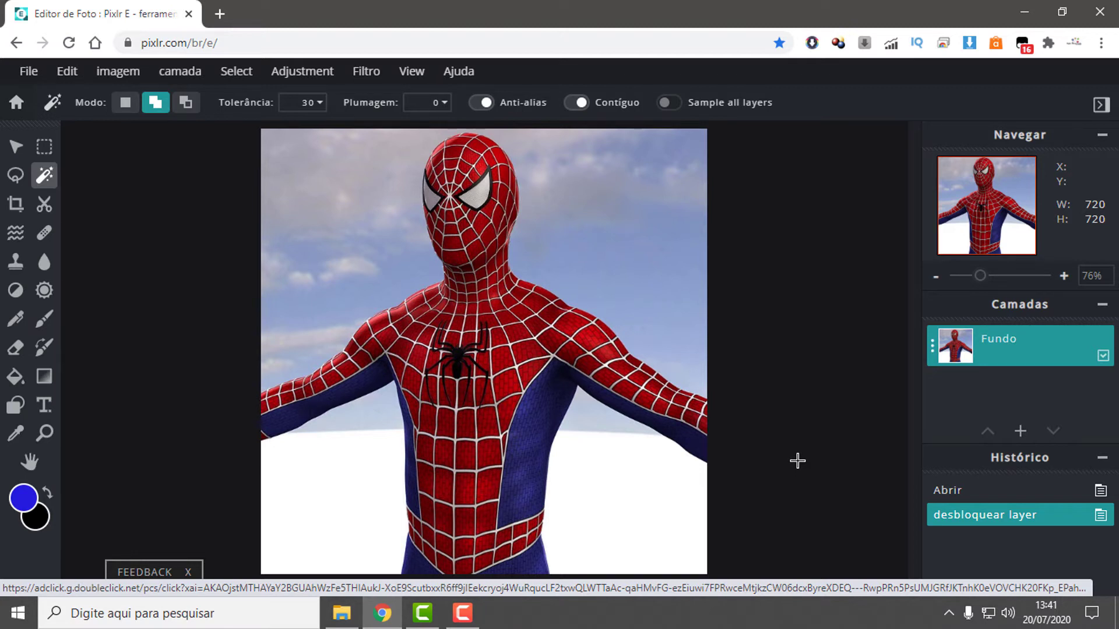
# Set the Magic Wand to Add to Selection and select the right floor and the sky under the right arm.
pyautogui.click(125, 102)
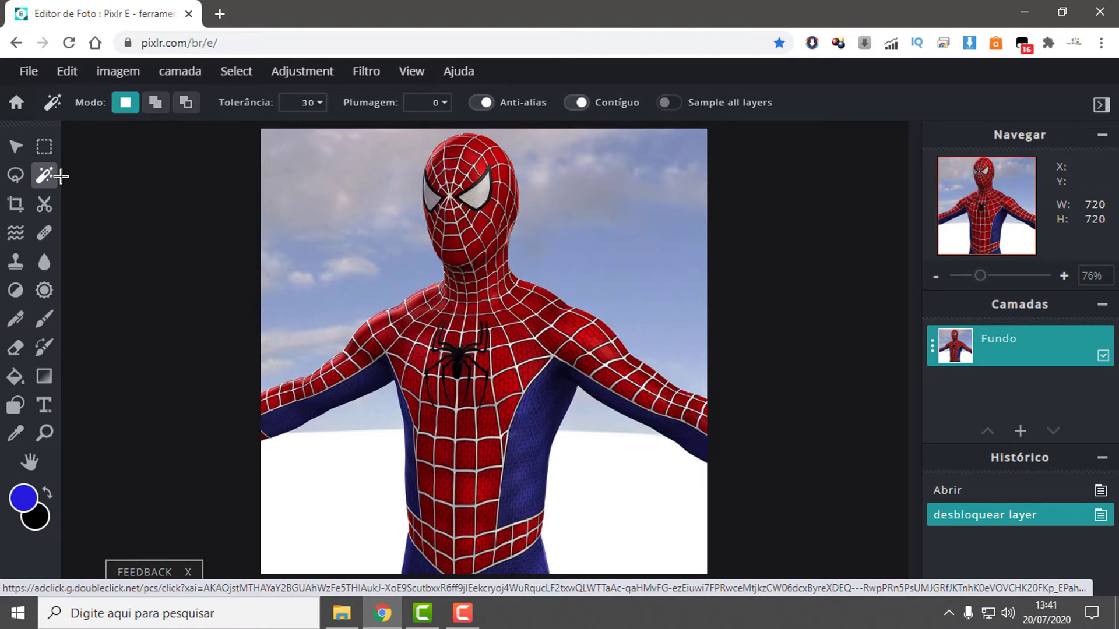
pyautogui.click(156, 103)
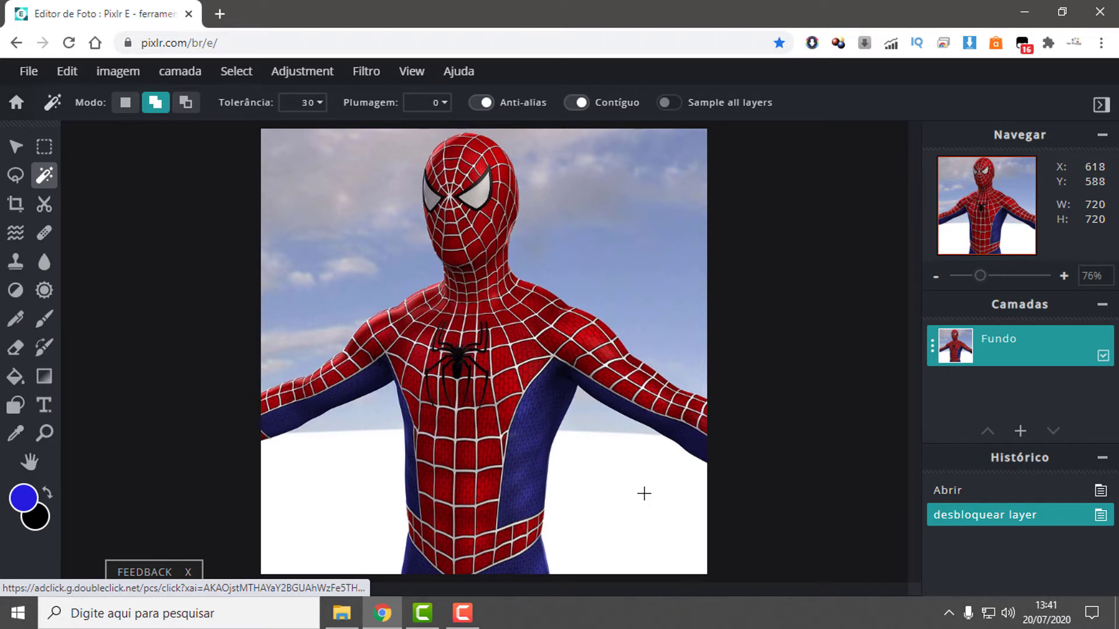
pyautogui.click(639, 485)
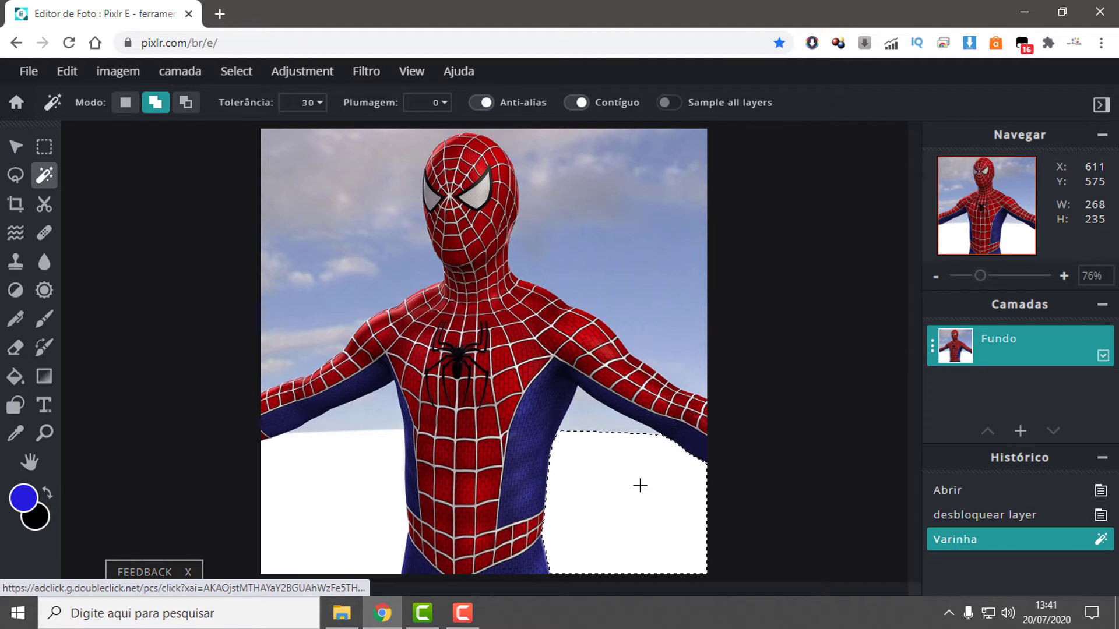
pyautogui.click(591, 415)
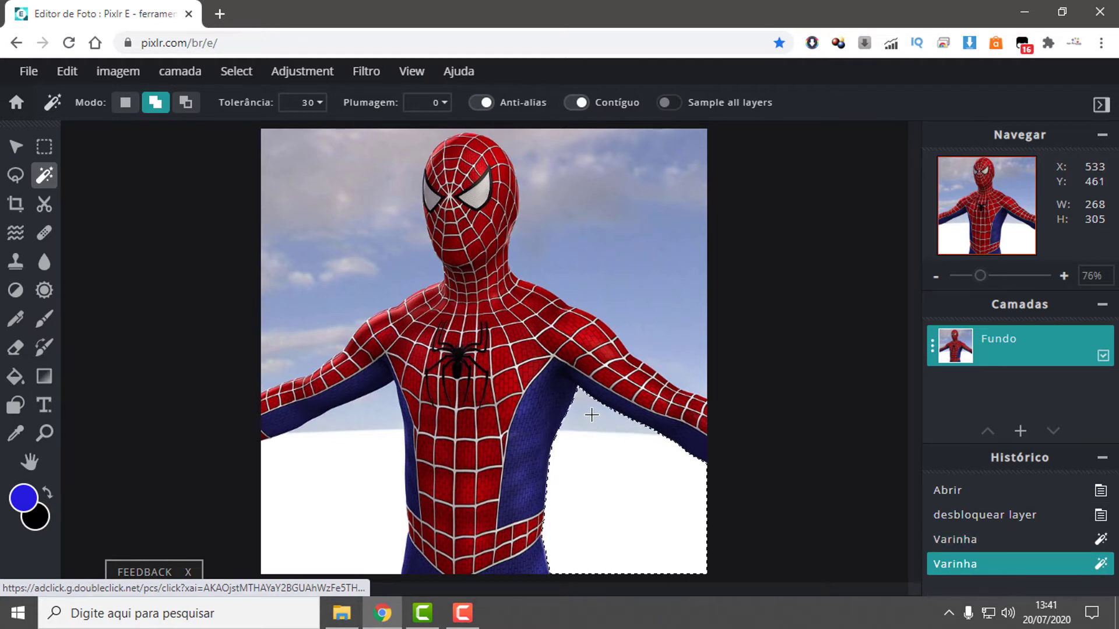
# Add the left floor, the sky under the left arm, and the sky around the head.
pyautogui.click(341, 517)
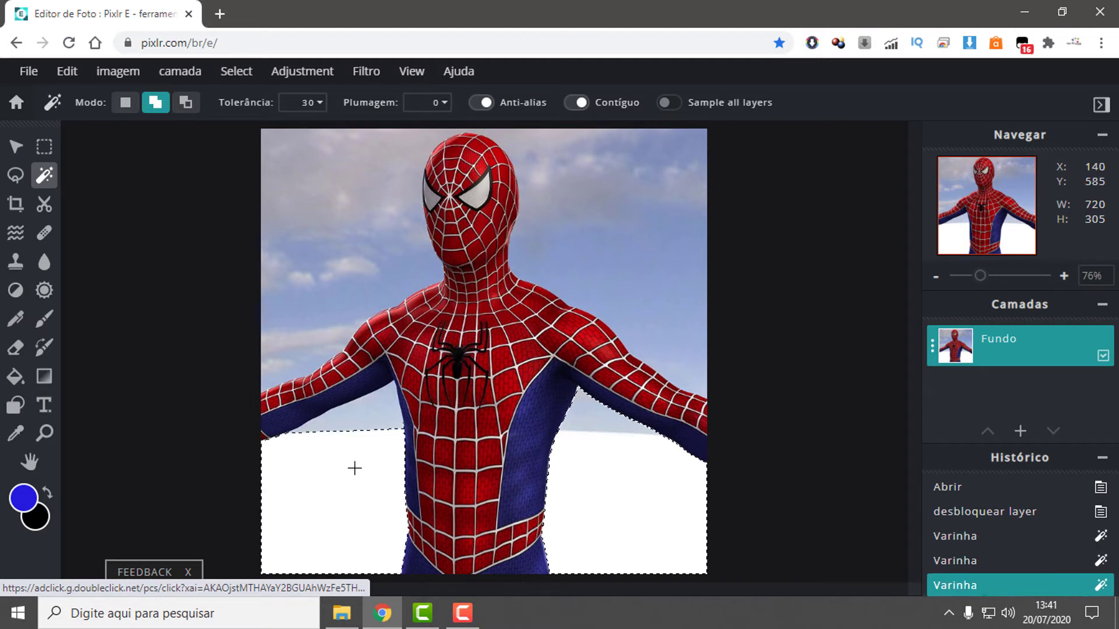
pyautogui.click(381, 415)
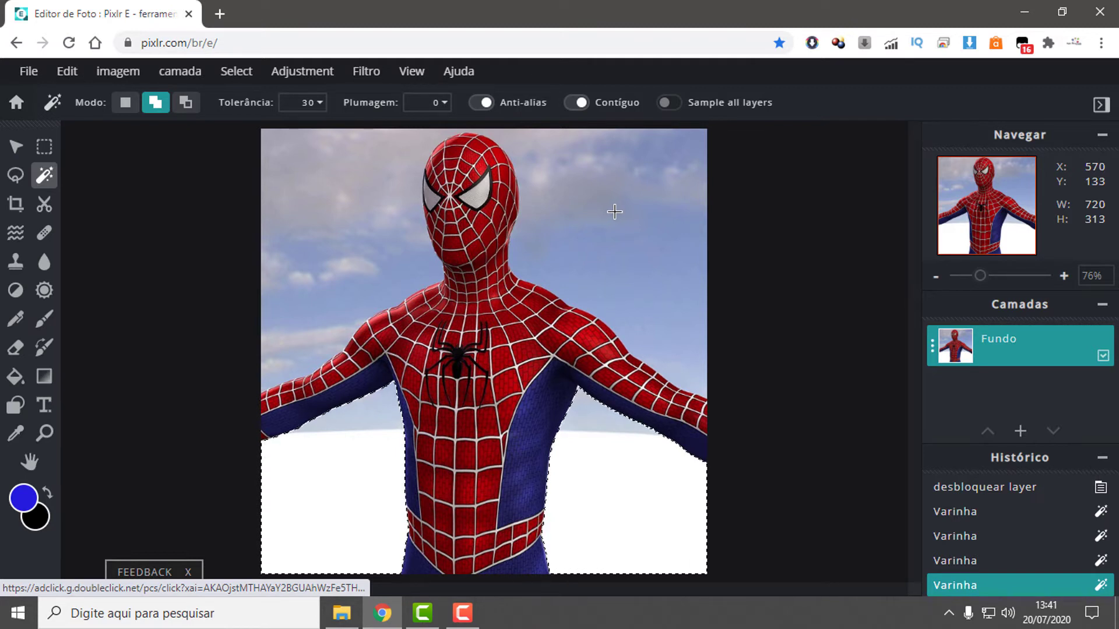
pyautogui.click(621, 204)
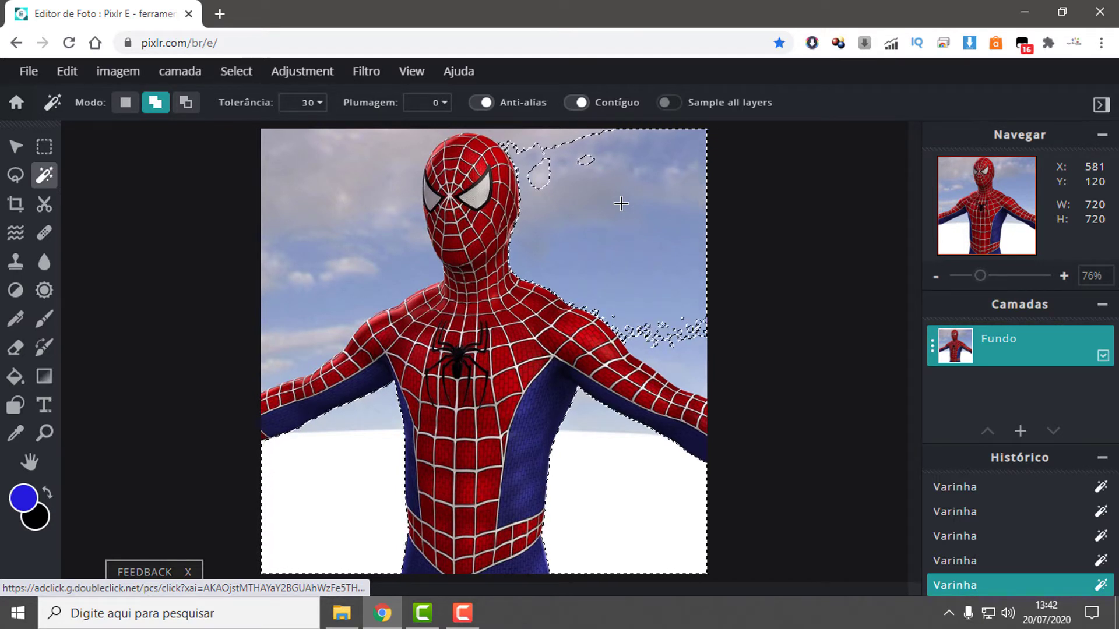
pyautogui.click(308, 256)
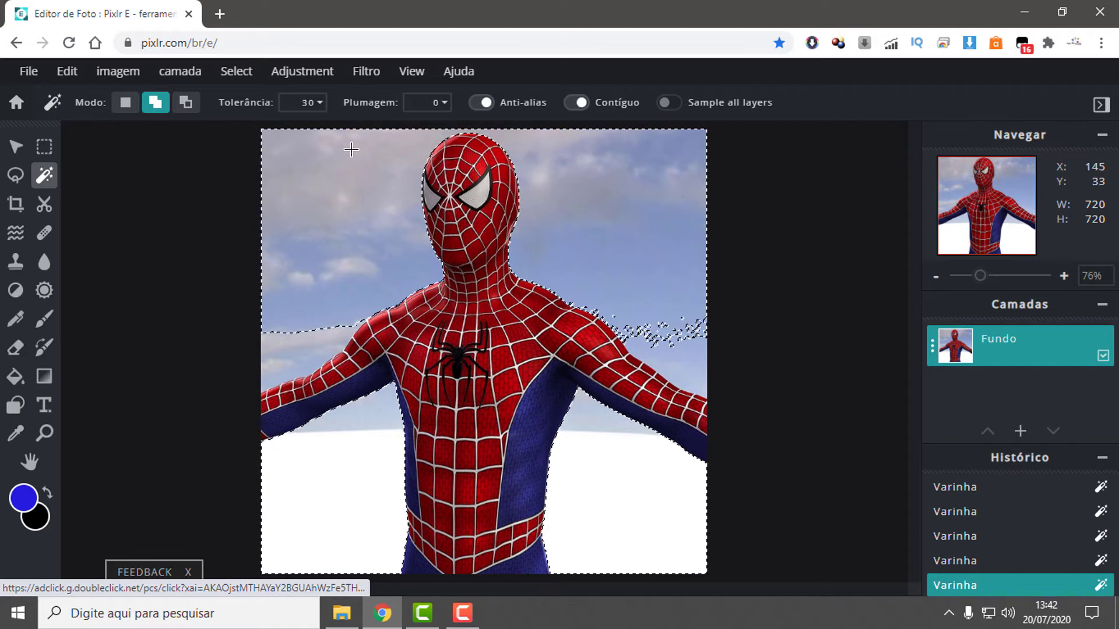
pyautogui.click(312, 353)
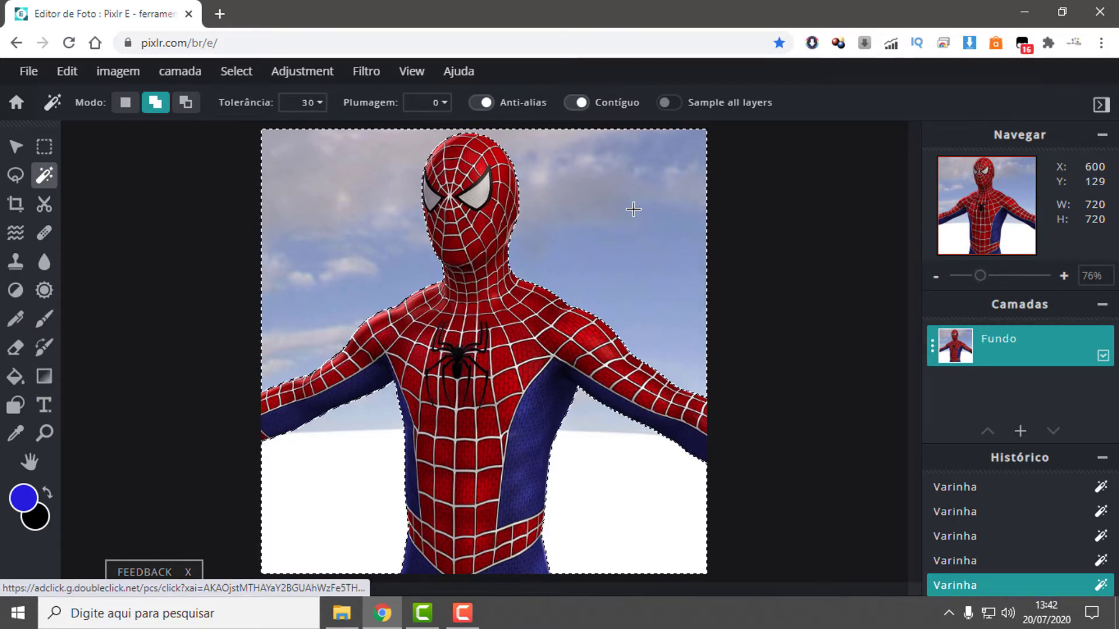
# Delete the selected background, select the right-shoulder leftovers, and switch the wand to Subtract.
pyautogui.press('Delete')
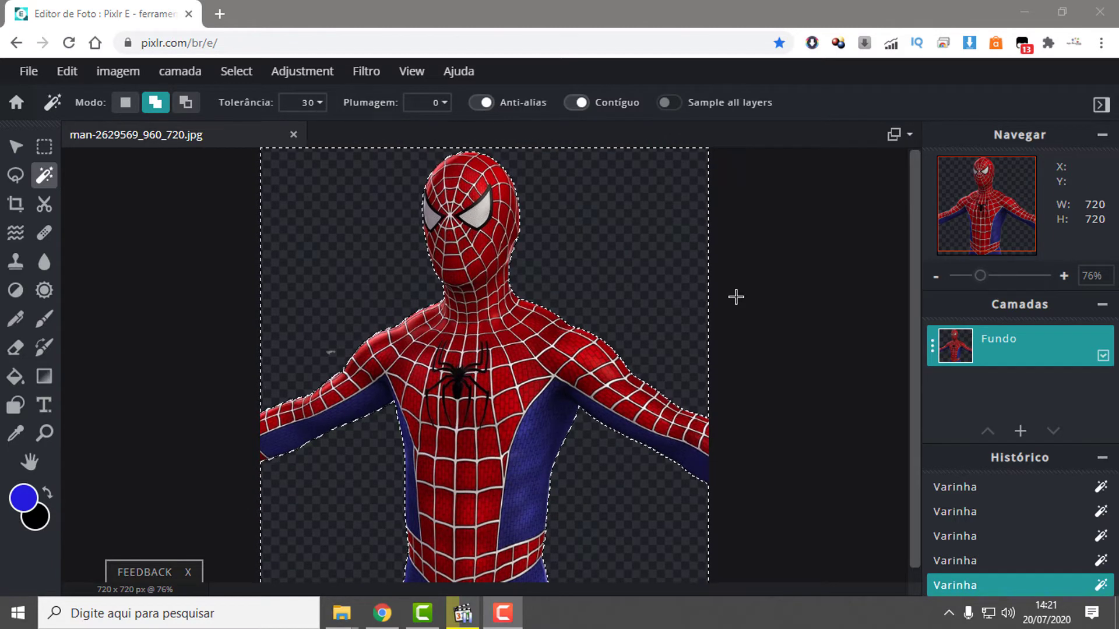
pyautogui.click(610, 354)
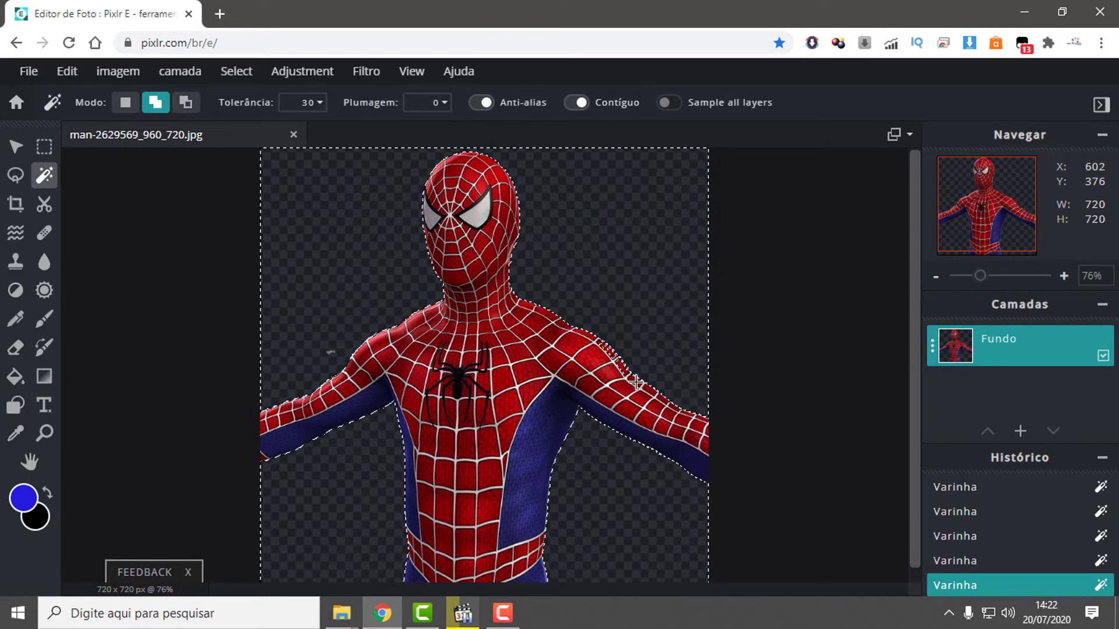
pyautogui.click(186, 104)
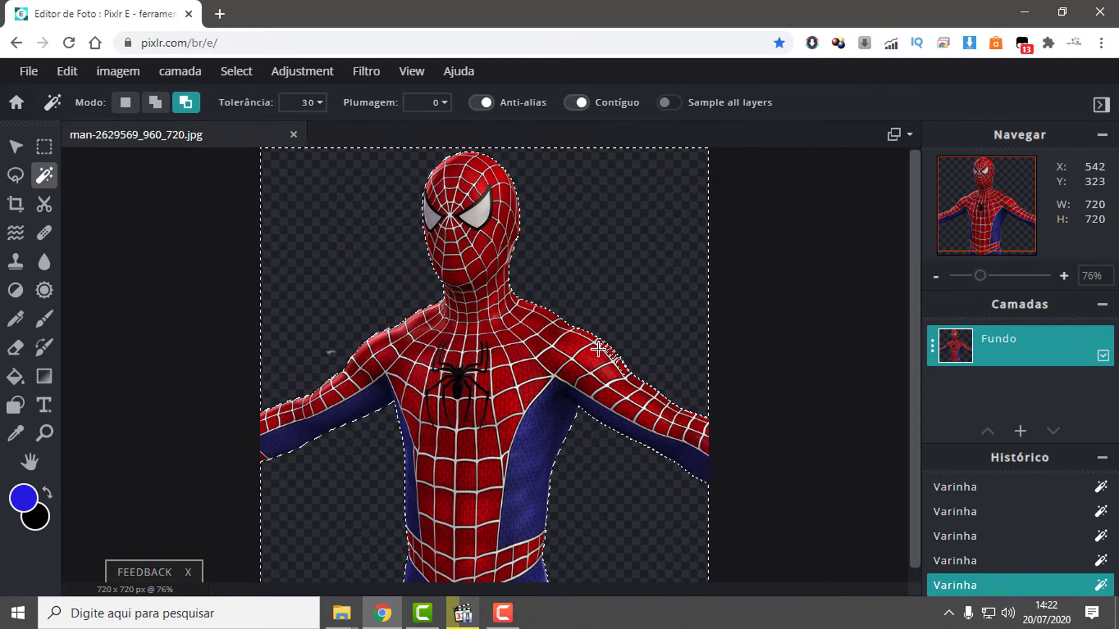
pyautogui.scroll(1, 486, 291)
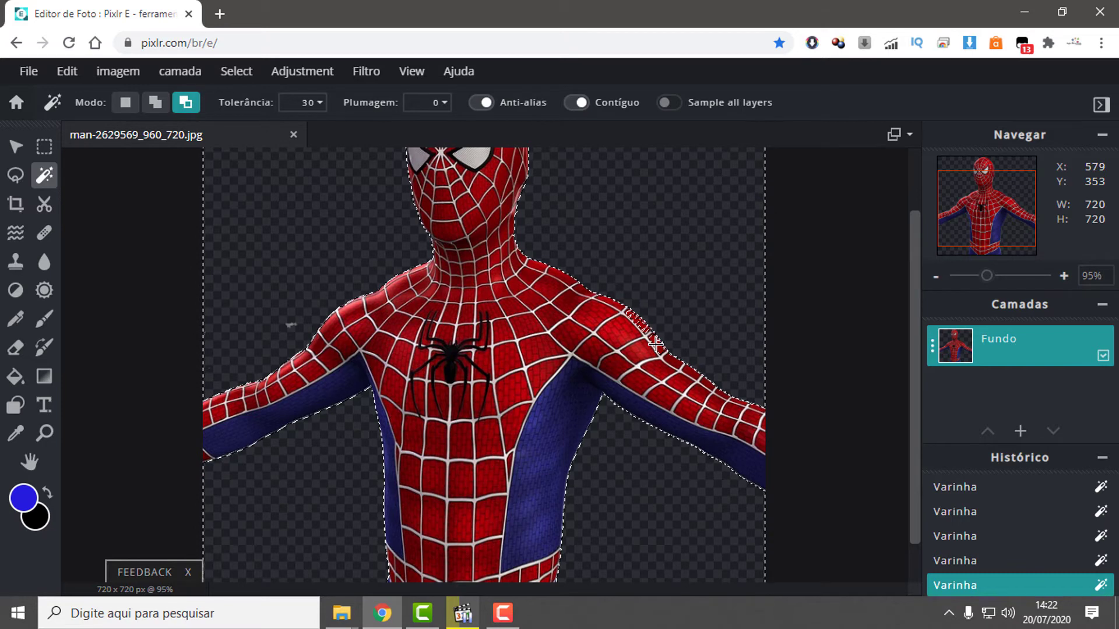
pyautogui.scroll(1, 646, 329)
pyautogui.scroll(-2, 681, 332)
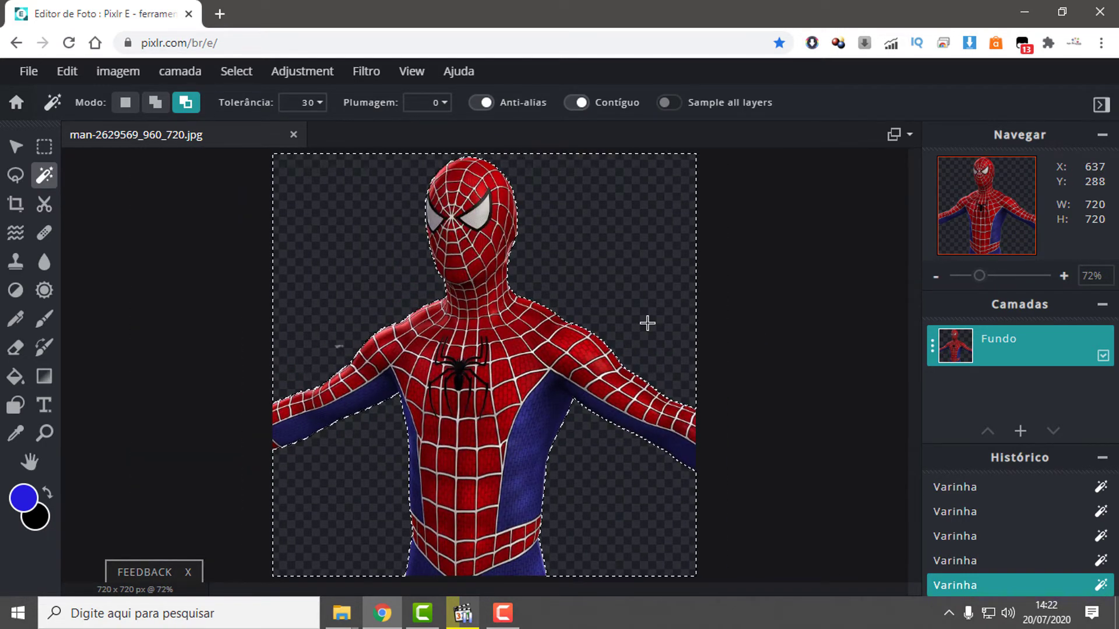
# Fine-tune the Magic Wand tolerance to around 27–30.
pyautogui.click(321, 103)
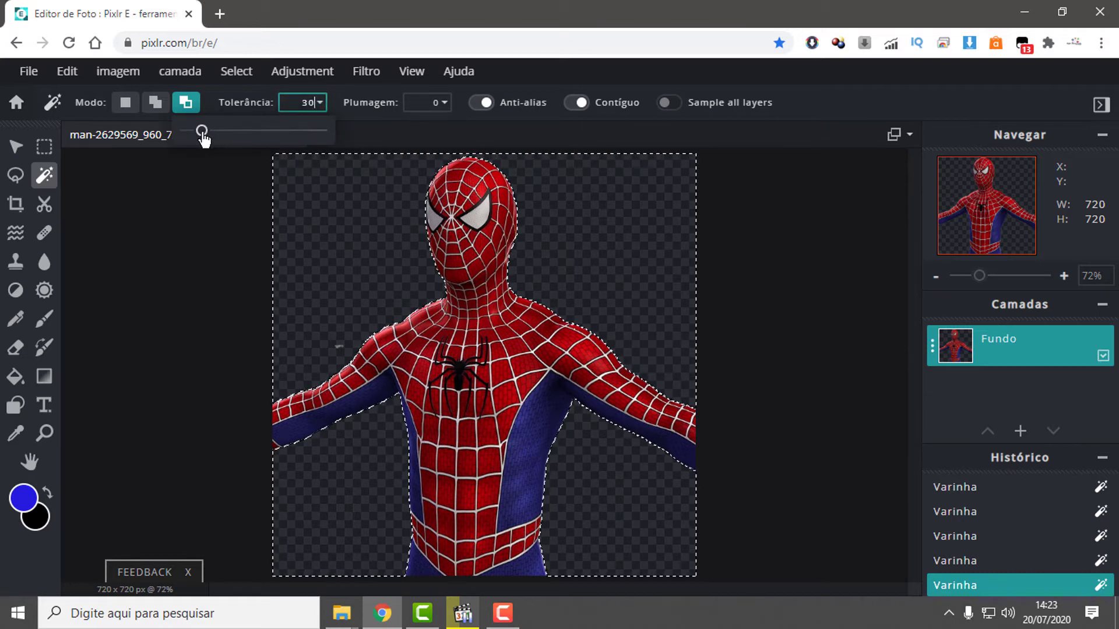
pyautogui.moveTo(203, 133); pyautogui.dragTo(199, 135)
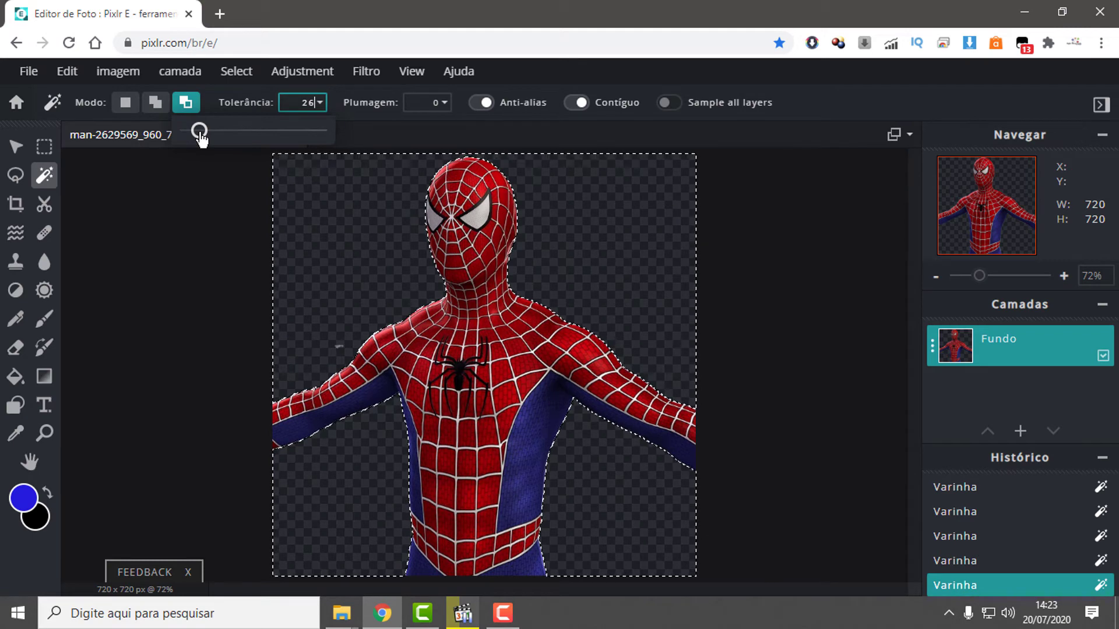
pyautogui.moveTo(200, 135); pyautogui.dragTo(205, 135)
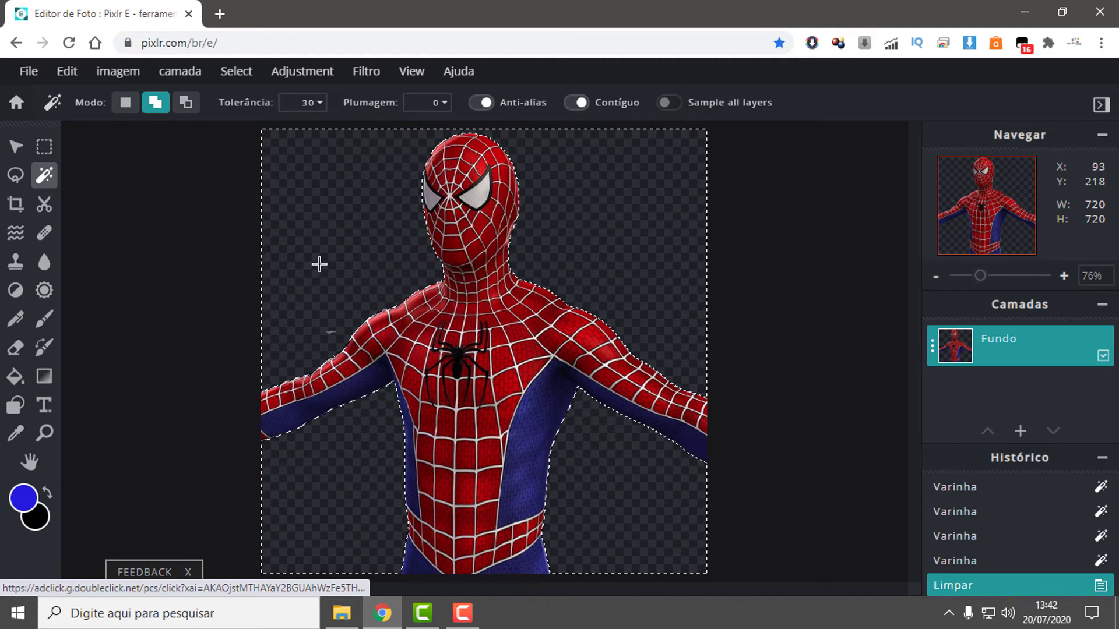
# Deselect, then erase stray specks beside the left arm with a 50 px hard Eraser.
pyautogui.hotkey('ctrl', 'd')
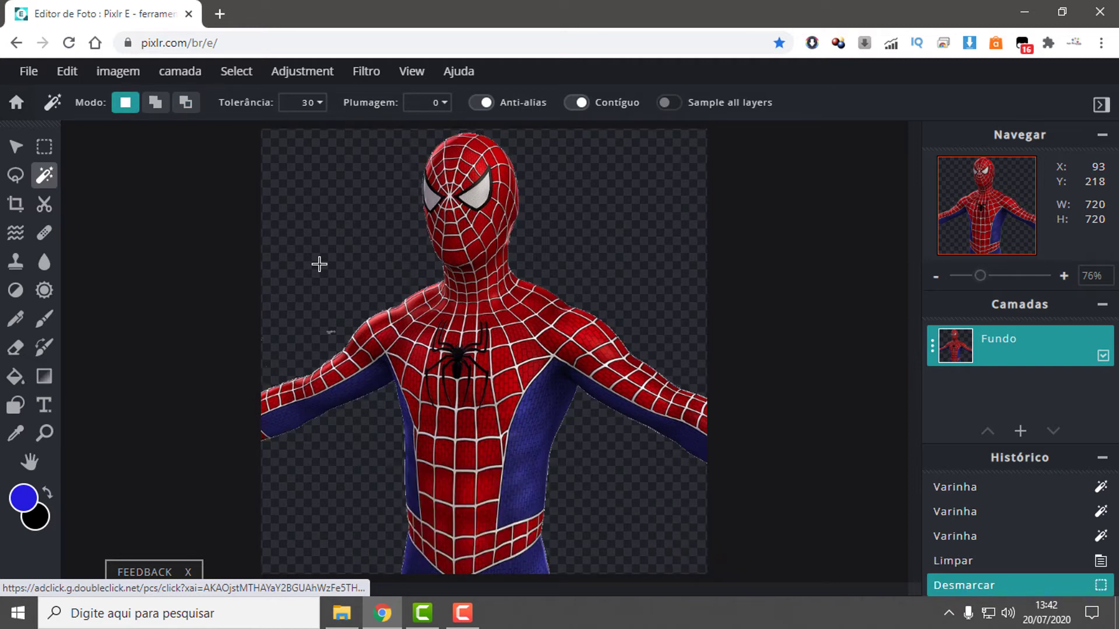
pyautogui.click(15, 348)
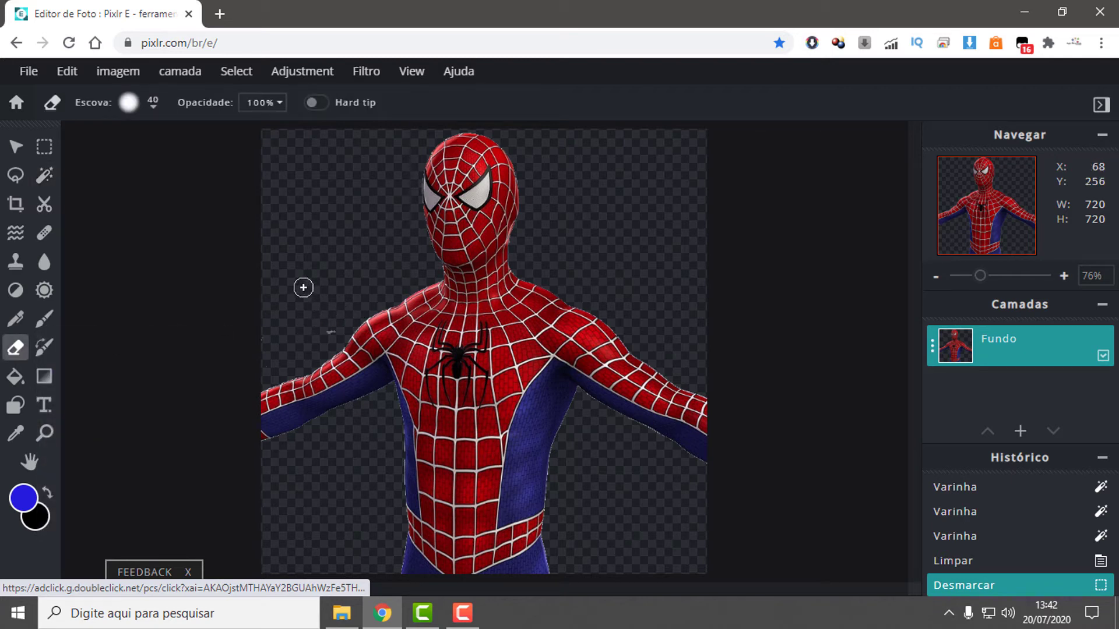
pyautogui.click(153, 107)
pyautogui.moveTo(296, 332)
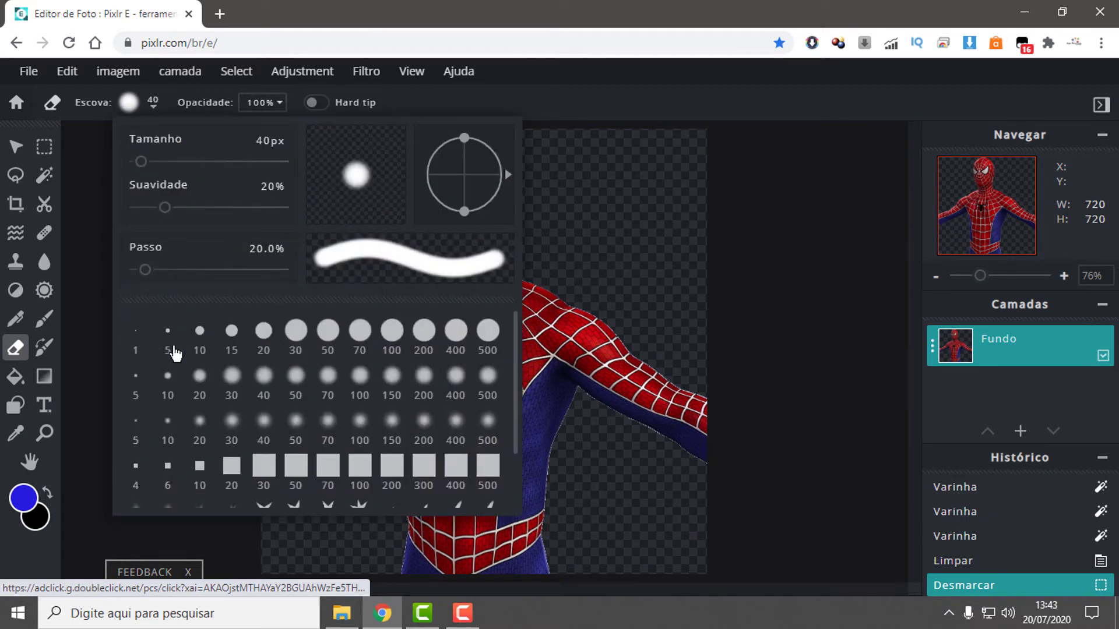
pyautogui.click(328, 334)
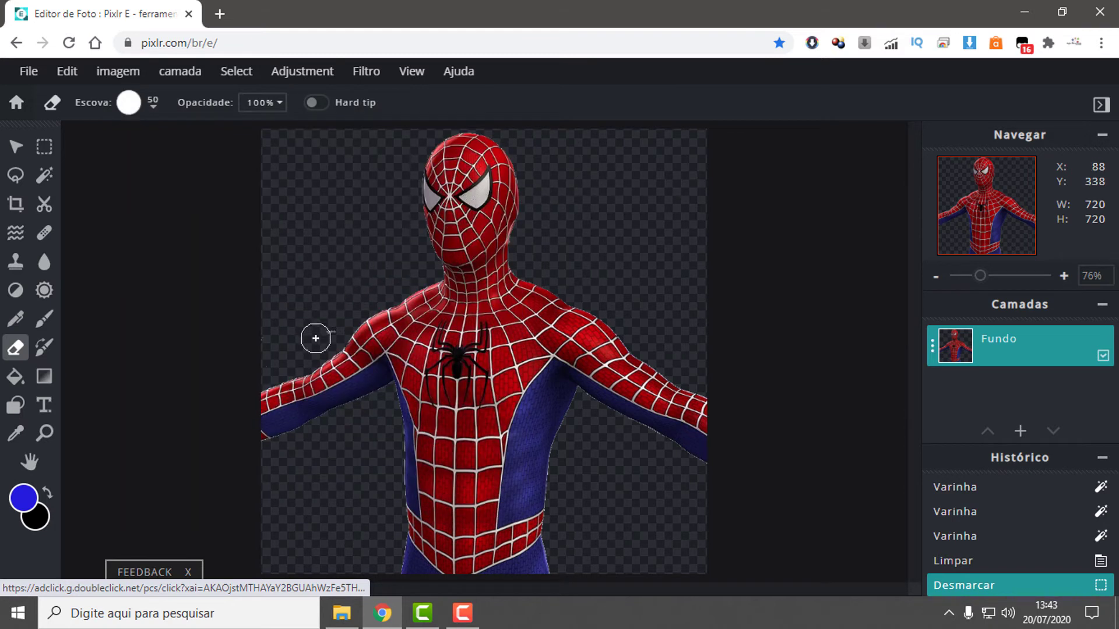
pyautogui.click(329, 331)
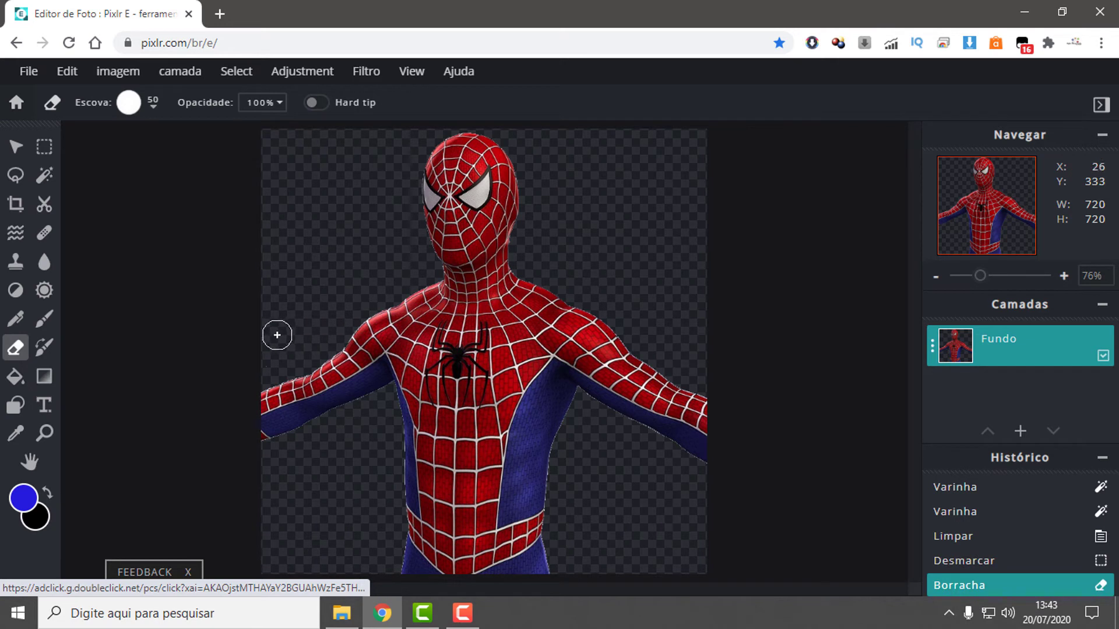
pyautogui.moveTo(277, 332)
pyautogui.mouseDown()
pyautogui.moveTo(265, 362)
pyautogui.moveTo(272, 377)
pyautogui.mouseUp()
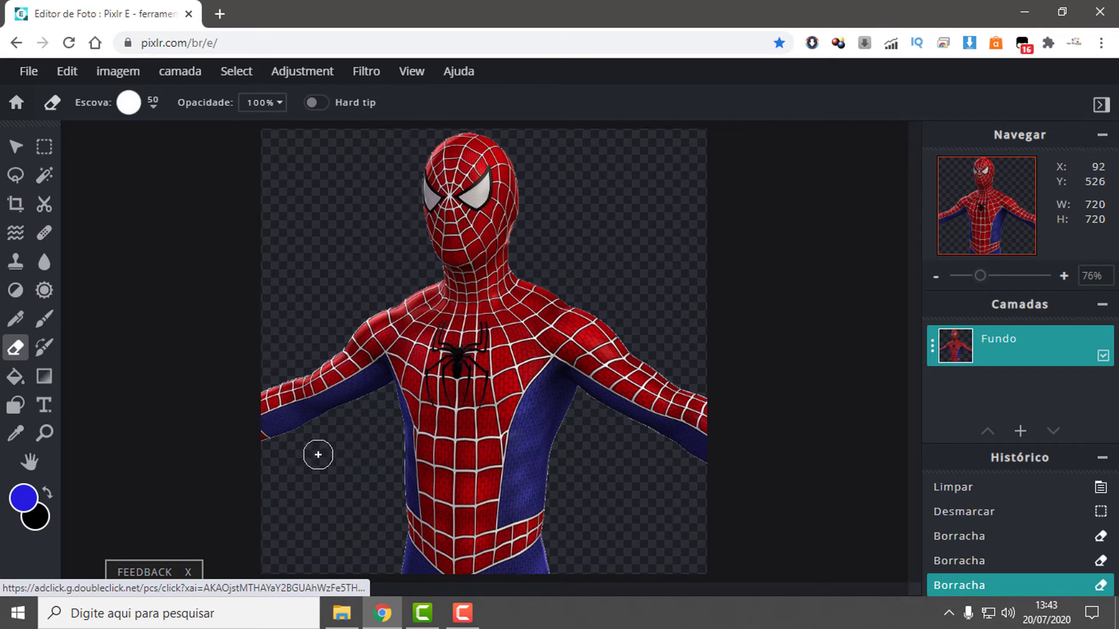
pyautogui.moveTo(317, 453); pyautogui.dragTo(283, 473)
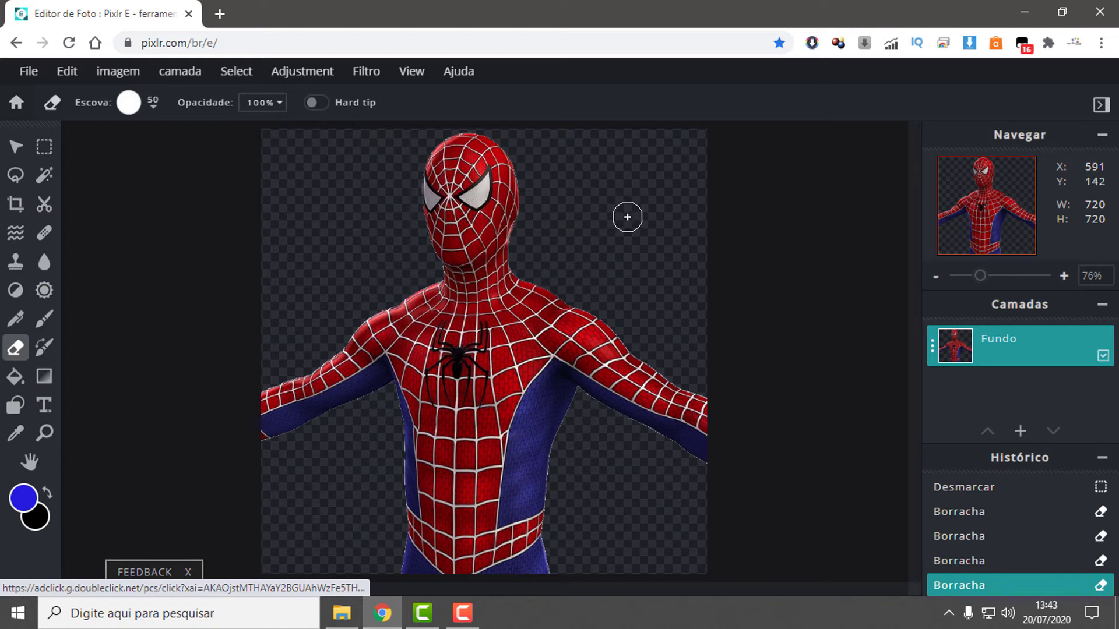
# Zoom in and pan across the shoulders, chest emblem and right arm to inspect the edges.
pyautogui.scroll(1, 620, 233)
pyautogui.scroll(1, 622, 247)
pyautogui.scroll(1, 622, 249)
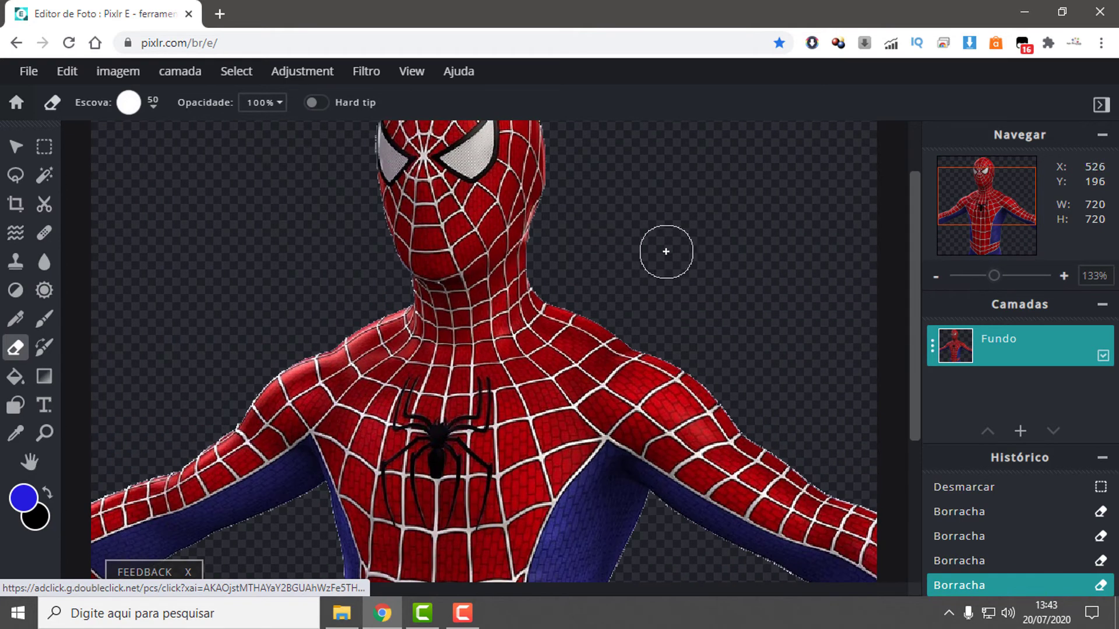
pyautogui.scroll(1, 693, 251)
pyautogui.scroll(1, 693, 251)
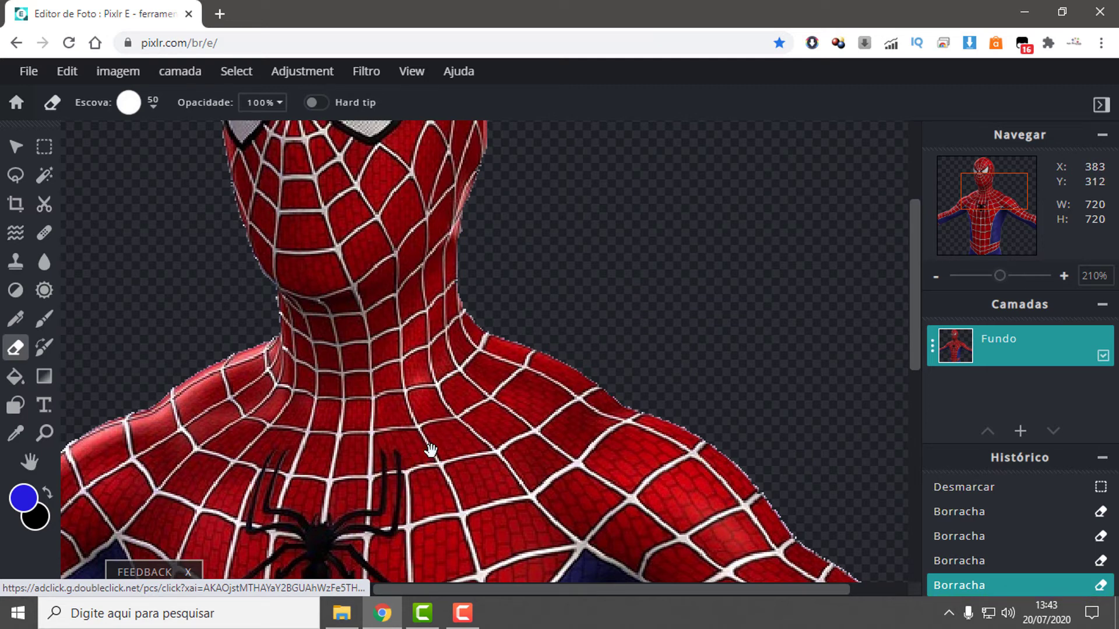
pyautogui.moveTo(431, 455); pyautogui.dragTo(640, 151)
pyautogui.scroll(-2, 595, 350)
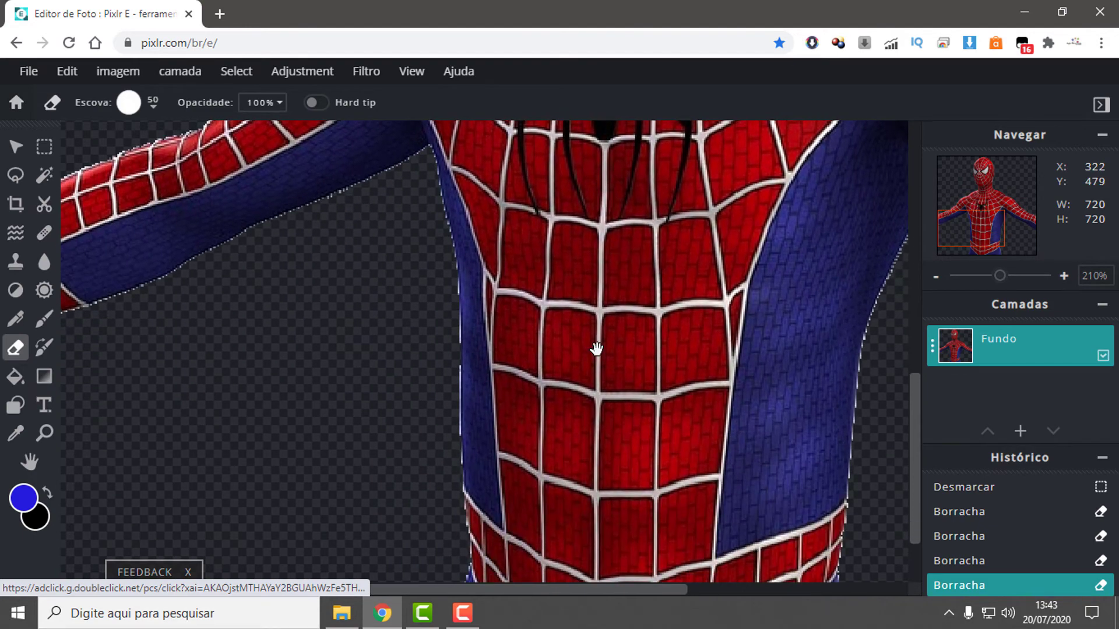
pyautogui.scroll(-1, 595, 290)
pyautogui.scroll(-1, 412, 293)
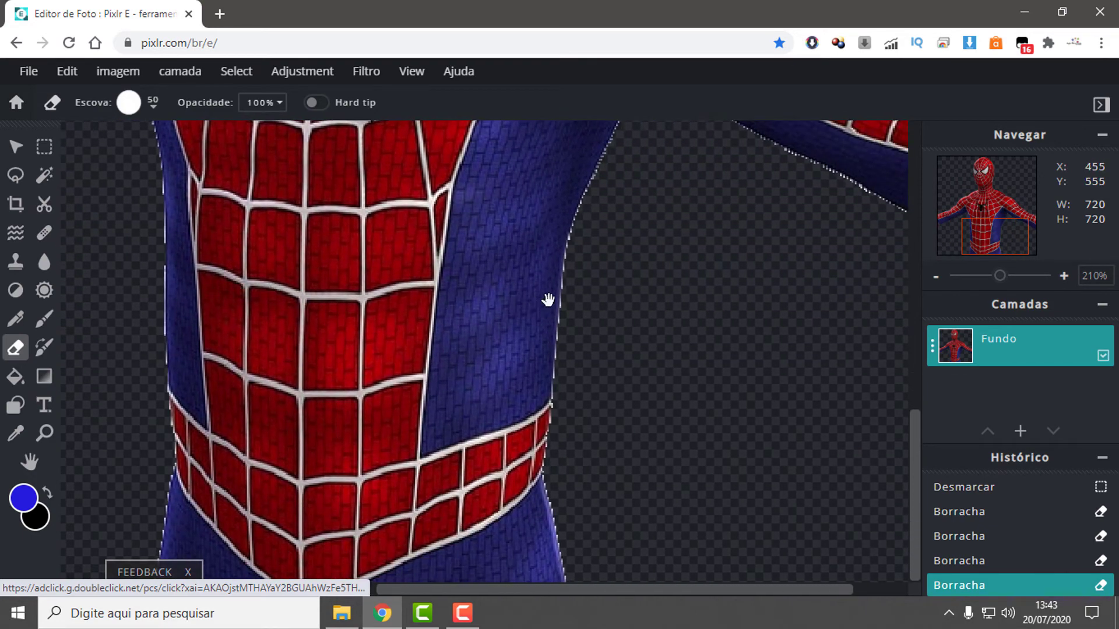
pyautogui.moveTo(547, 299); pyautogui.dragTo(407, 322)
pyautogui.moveTo(492, 239); pyautogui.dragTo(508, 386)
pyautogui.scroll(-2, 508, 387)
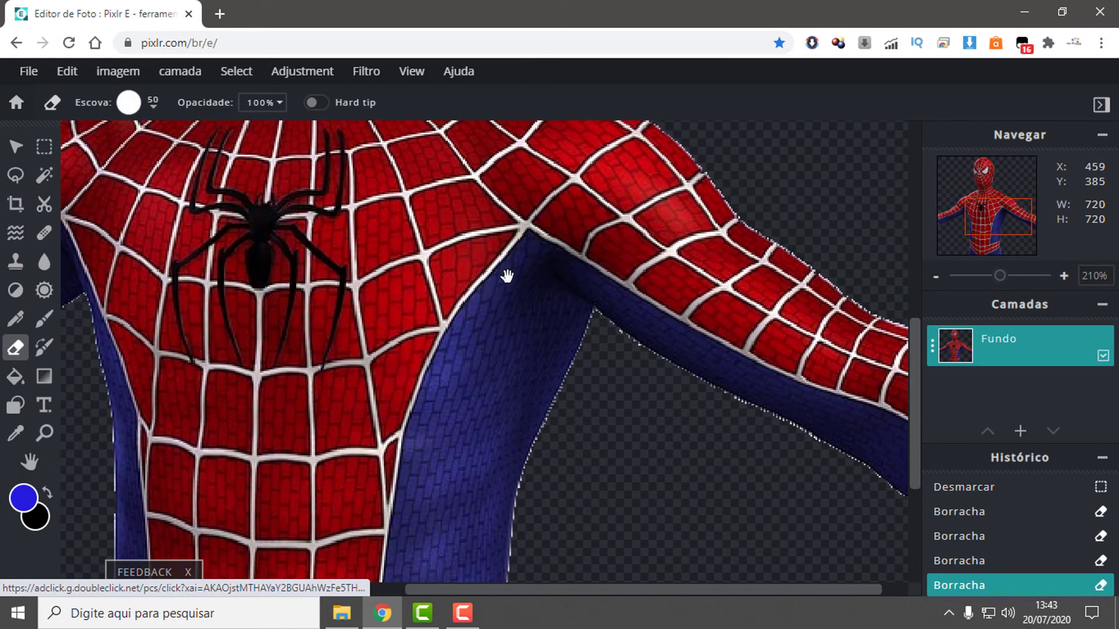
pyautogui.scroll(-3, 575, 260)
pyautogui.scroll(-2, 592, 237)
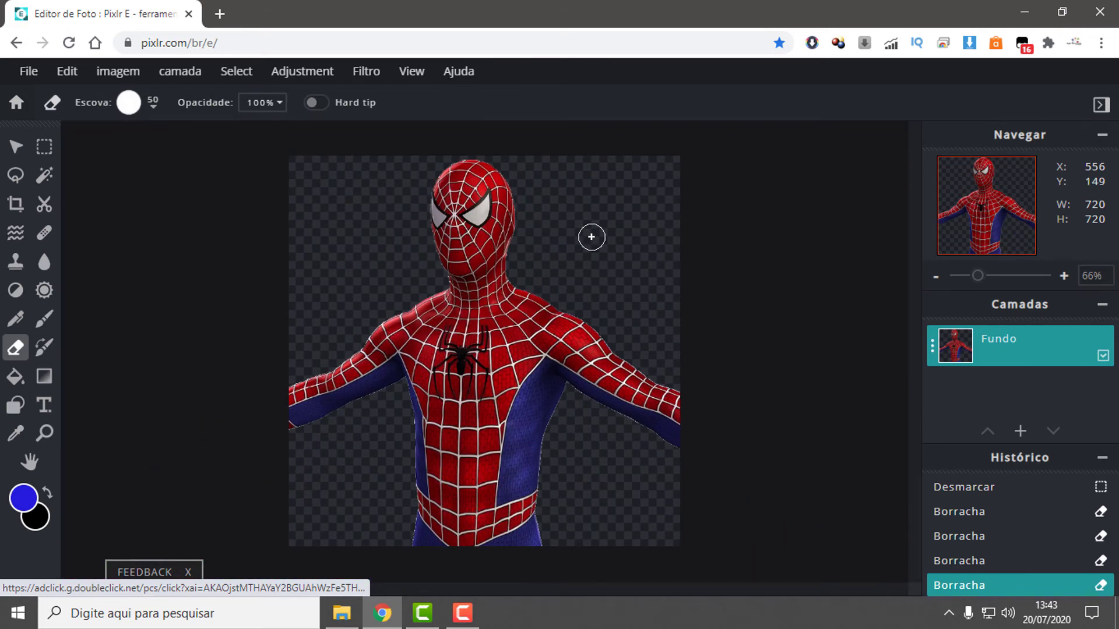
# Save the transparent cut-out as a PNG and download it.
pyautogui.click(28, 72)
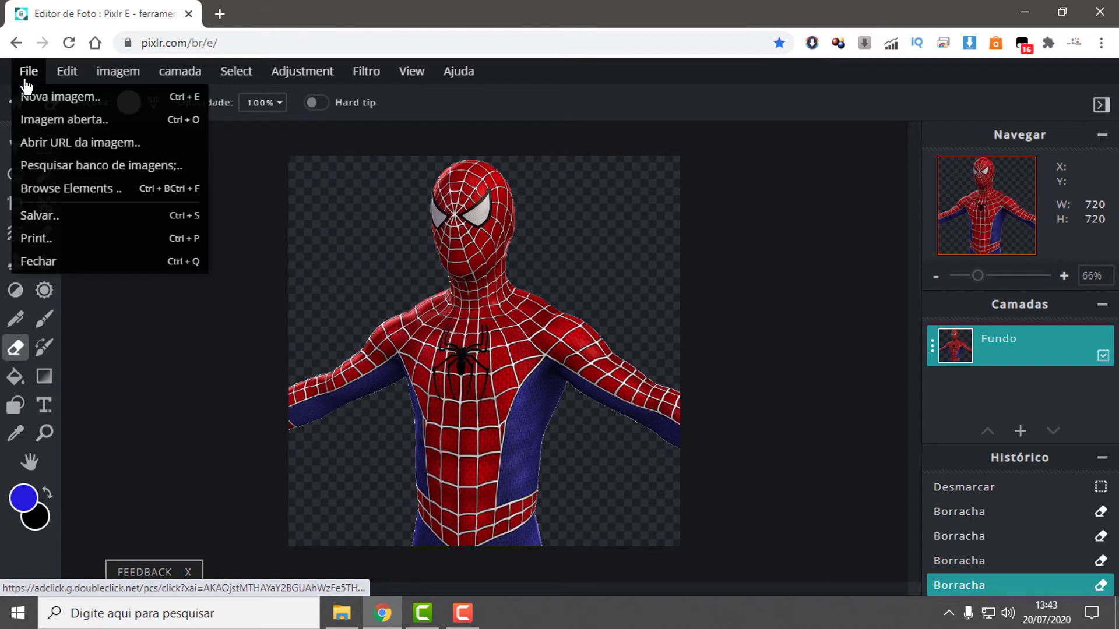
pyautogui.click(70, 218)
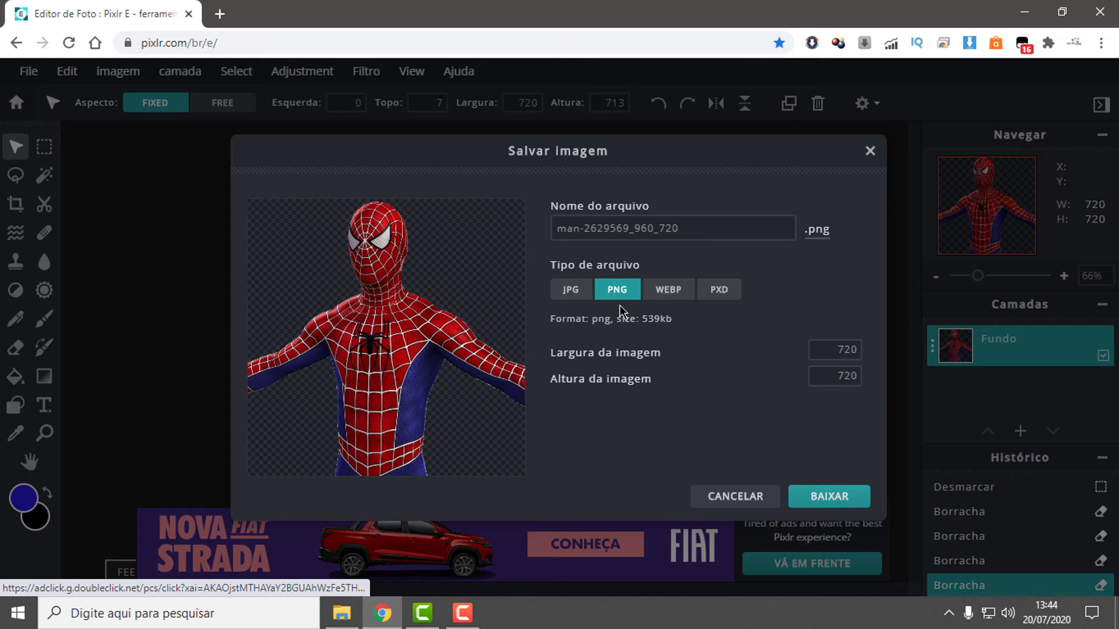
pyautogui.click(571, 291)
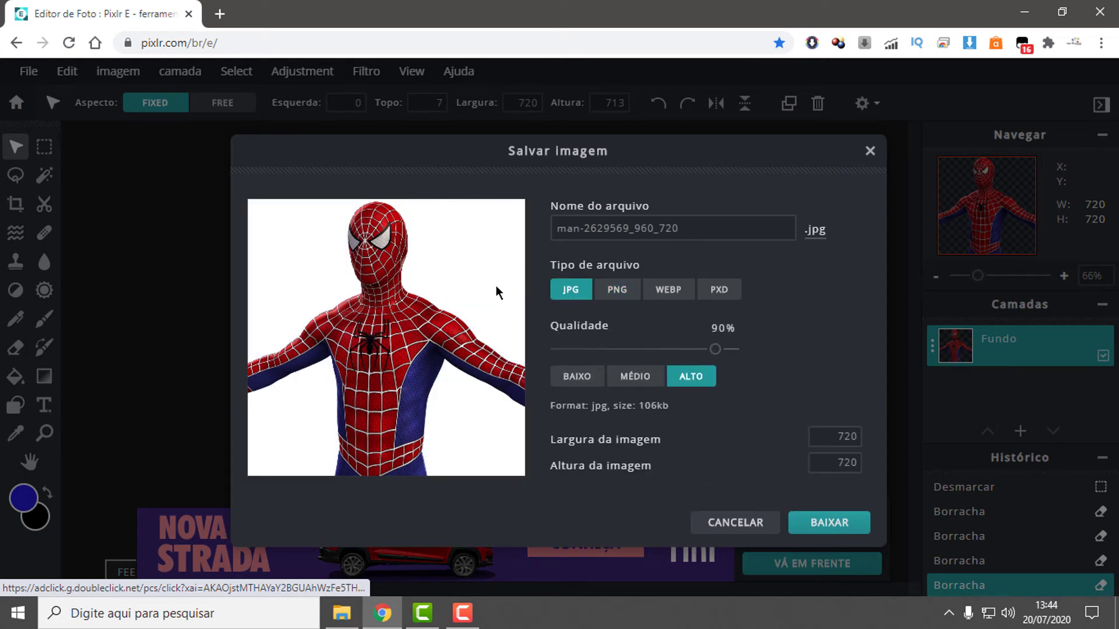
pyautogui.click(621, 299)
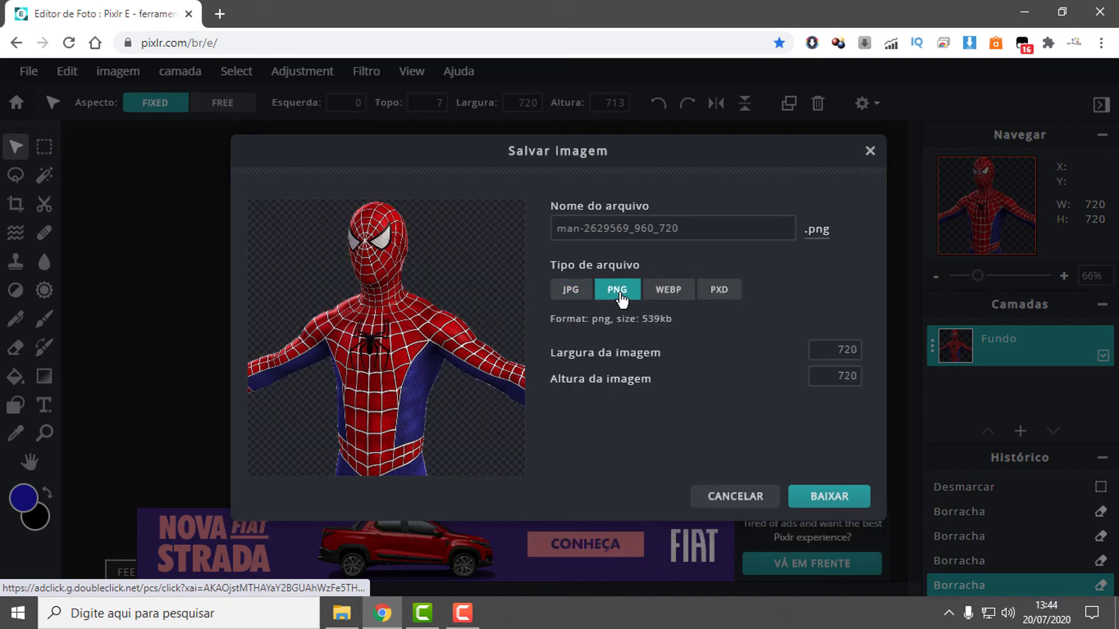
pyautogui.click(833, 501)
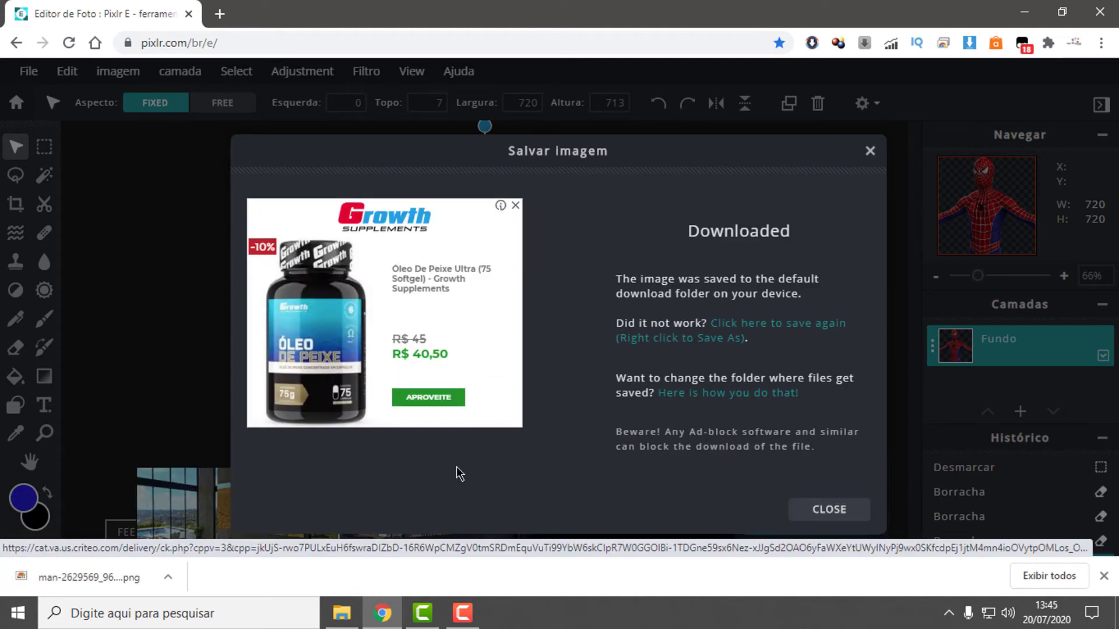
pyautogui.click(830, 511)
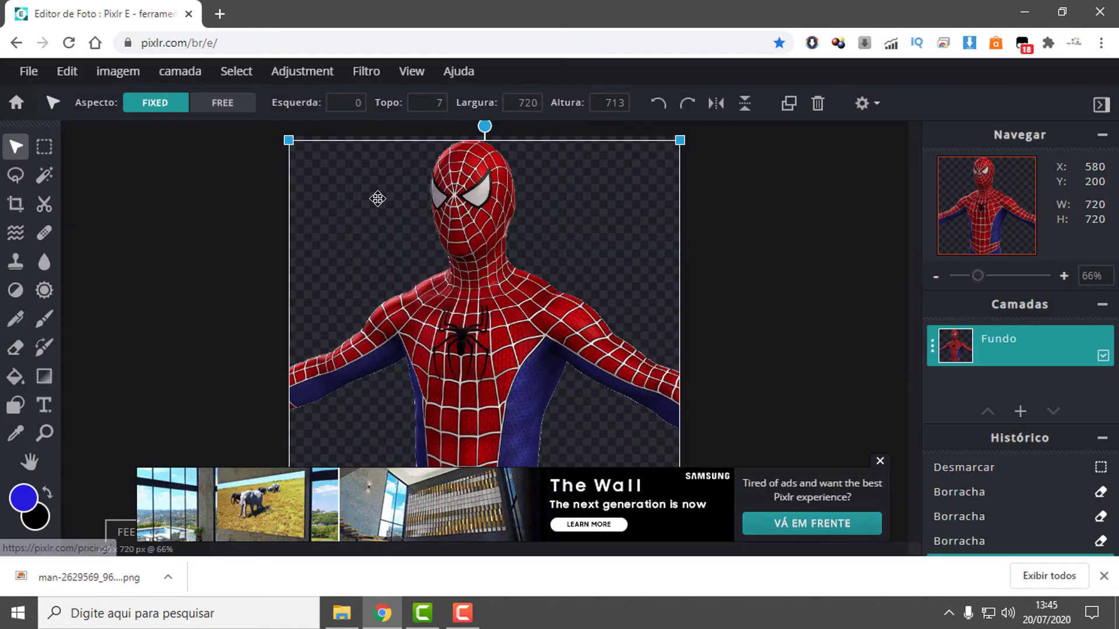
# Open man-2629569_960_720.png from Downloads and dismiss the ad over the canvas.
pyautogui.click(29, 71)
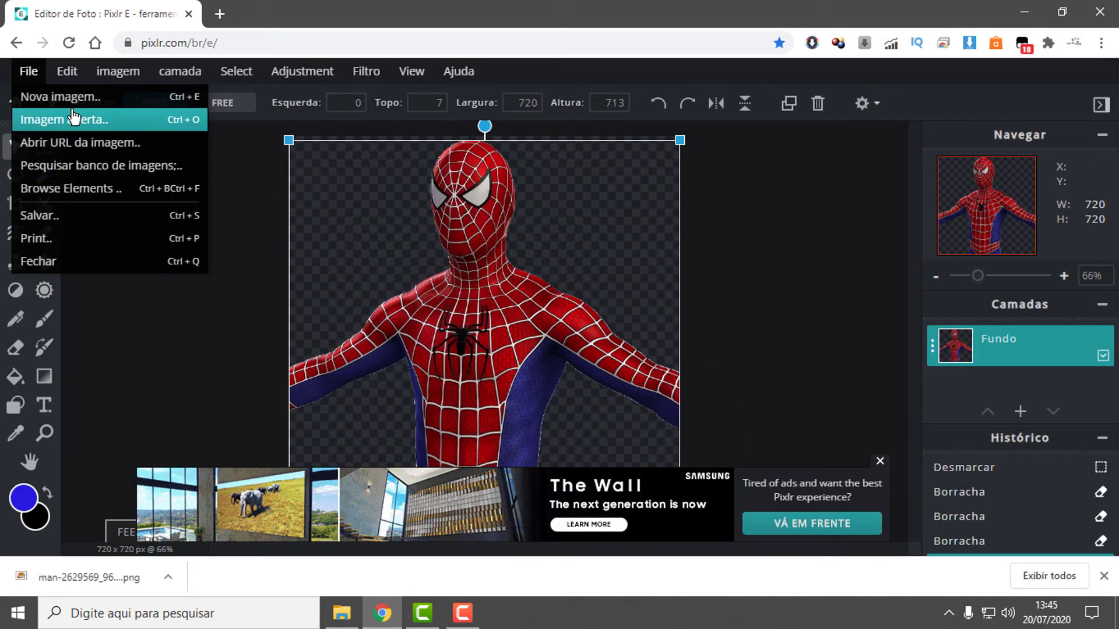
pyautogui.click(72, 99)
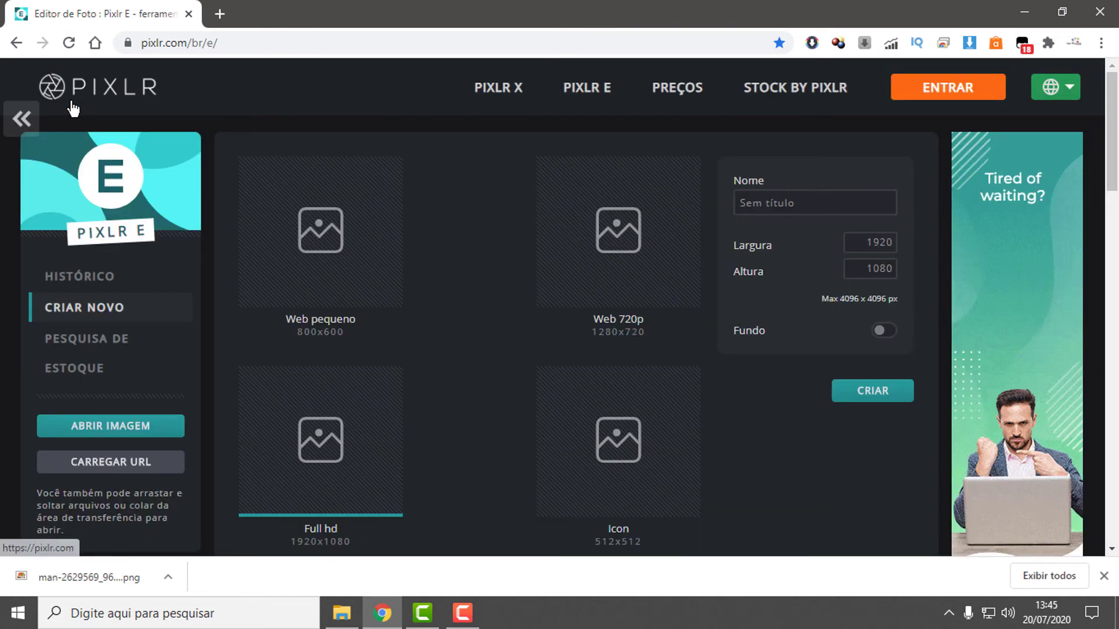
pyautogui.click(115, 426)
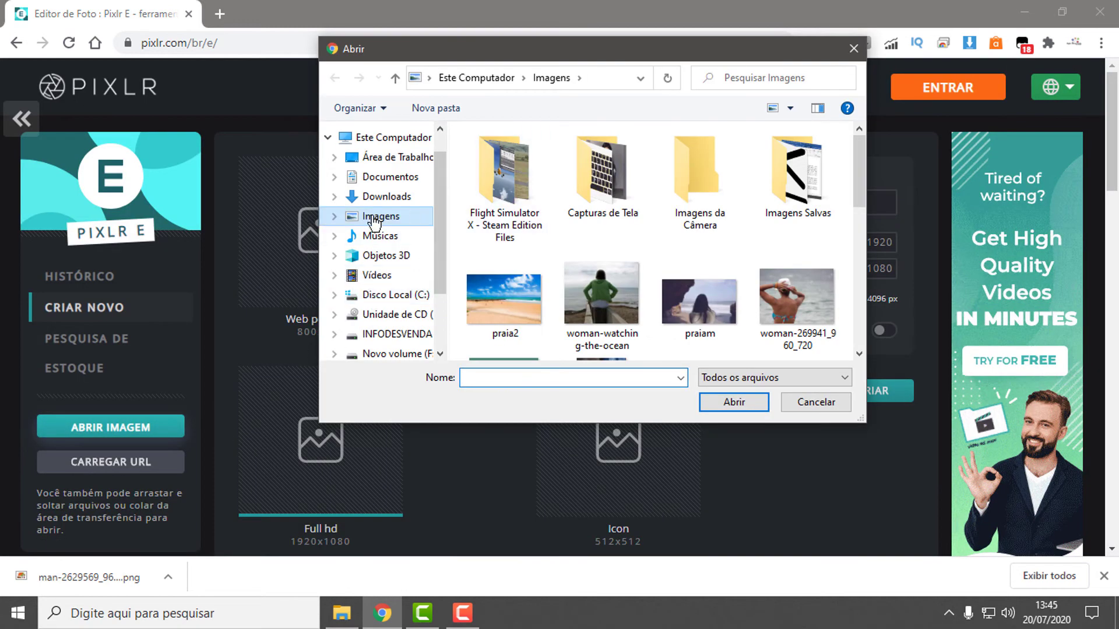
pyautogui.click(382, 196)
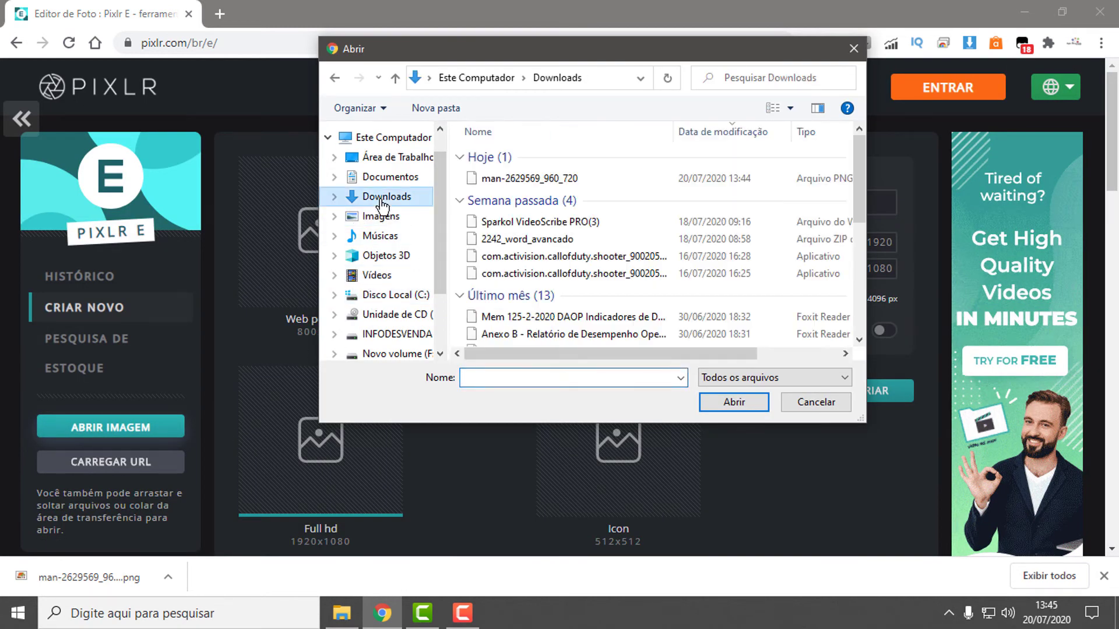
pyautogui.click(491, 179)
pyautogui.click(739, 401)
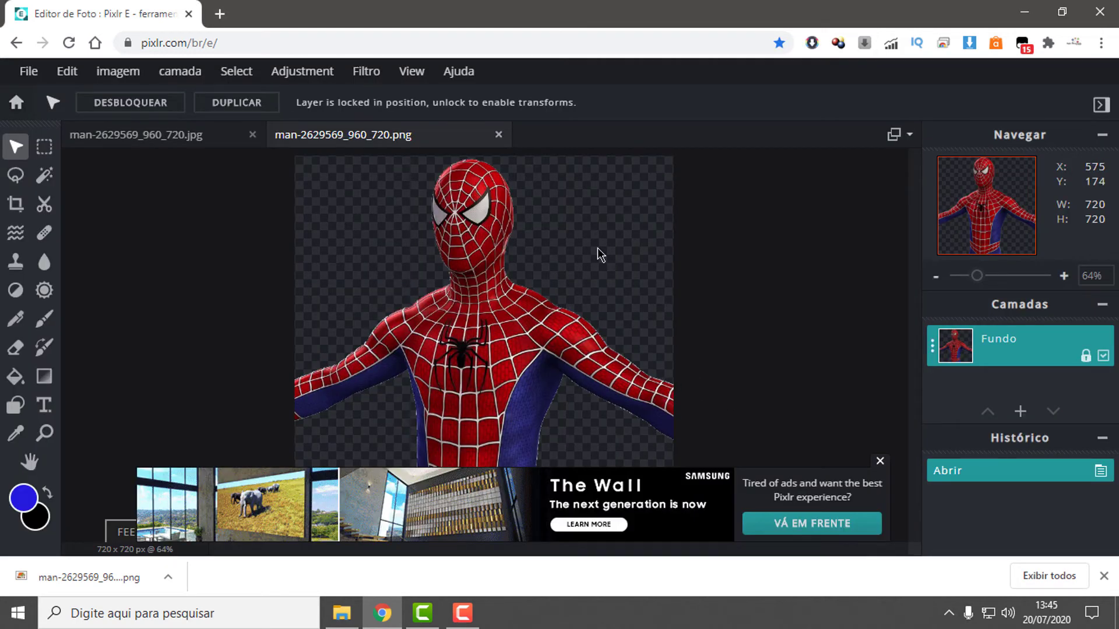
pyautogui.click(880, 461)
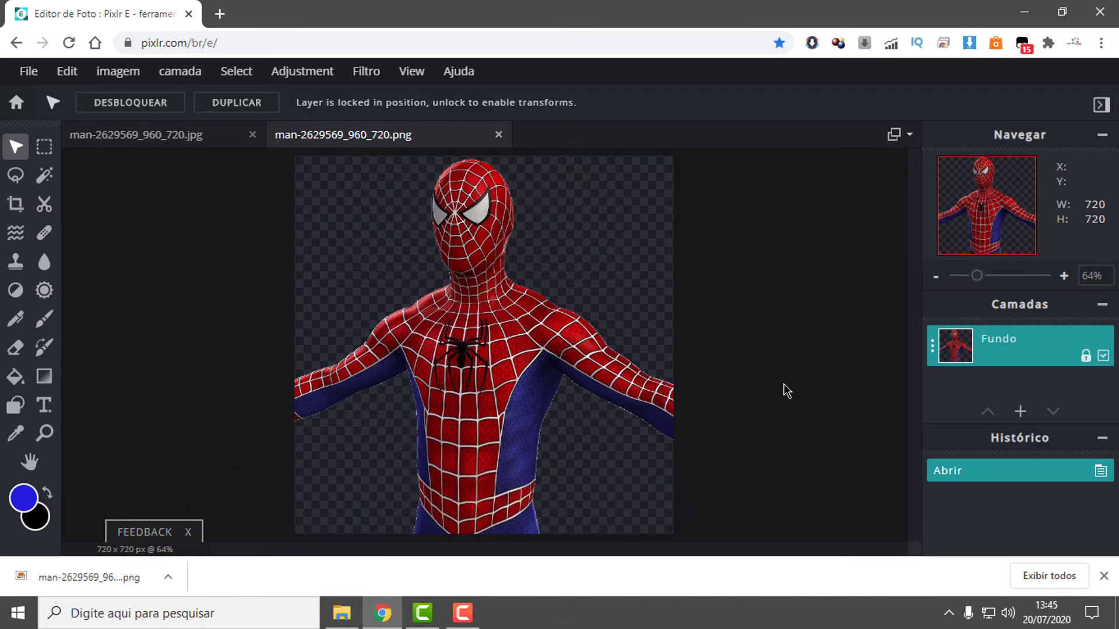
# Unlock the Spider-Man layer and add praia2 from Imagens as a new image layer.
pyautogui.click(1086, 357)
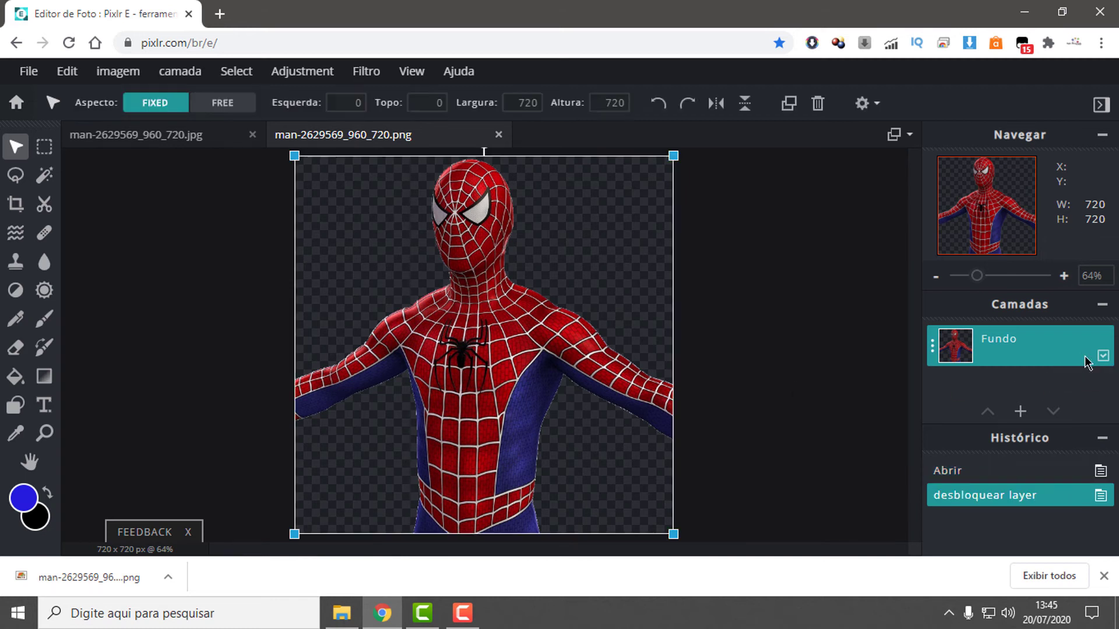
pyautogui.click(1020, 412)
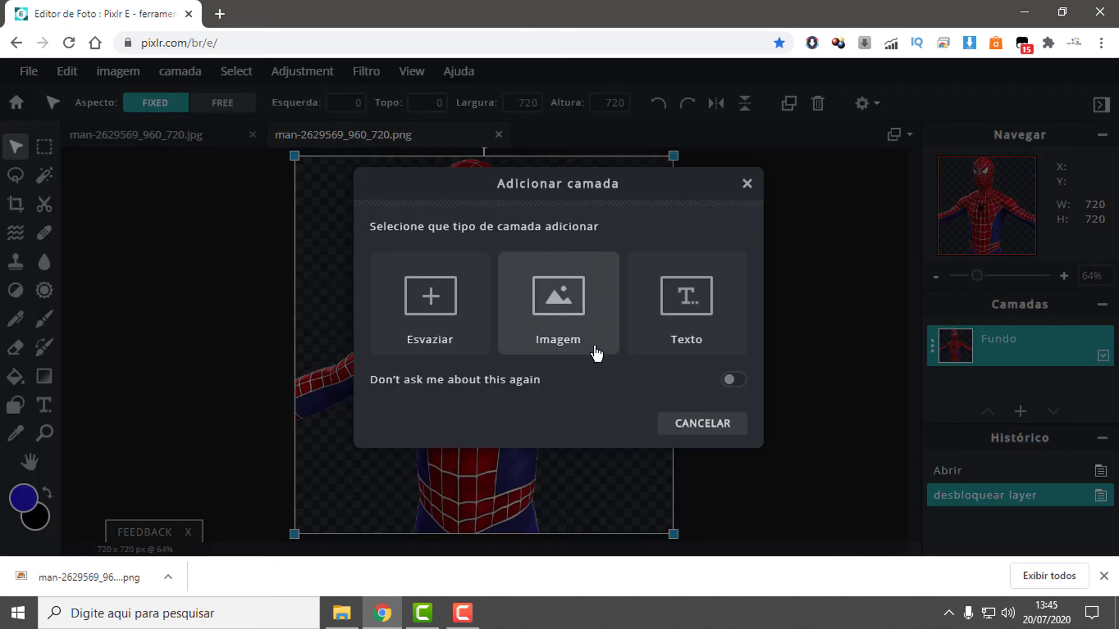
pyautogui.click(558, 303)
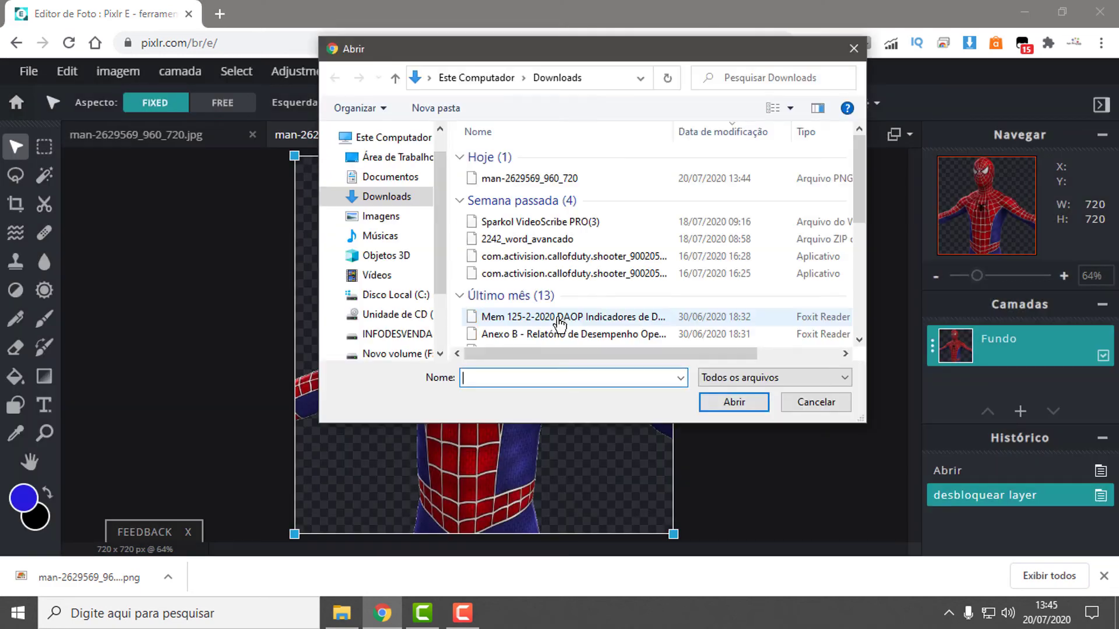
pyautogui.click(373, 218)
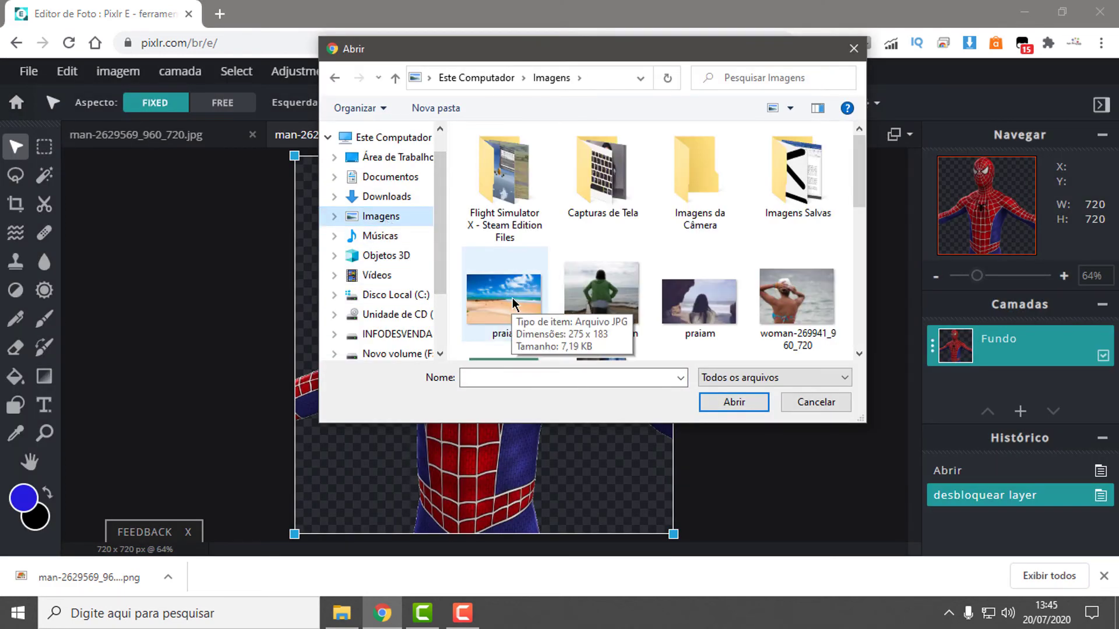
pyautogui.click(509, 299)
pyautogui.click(736, 402)
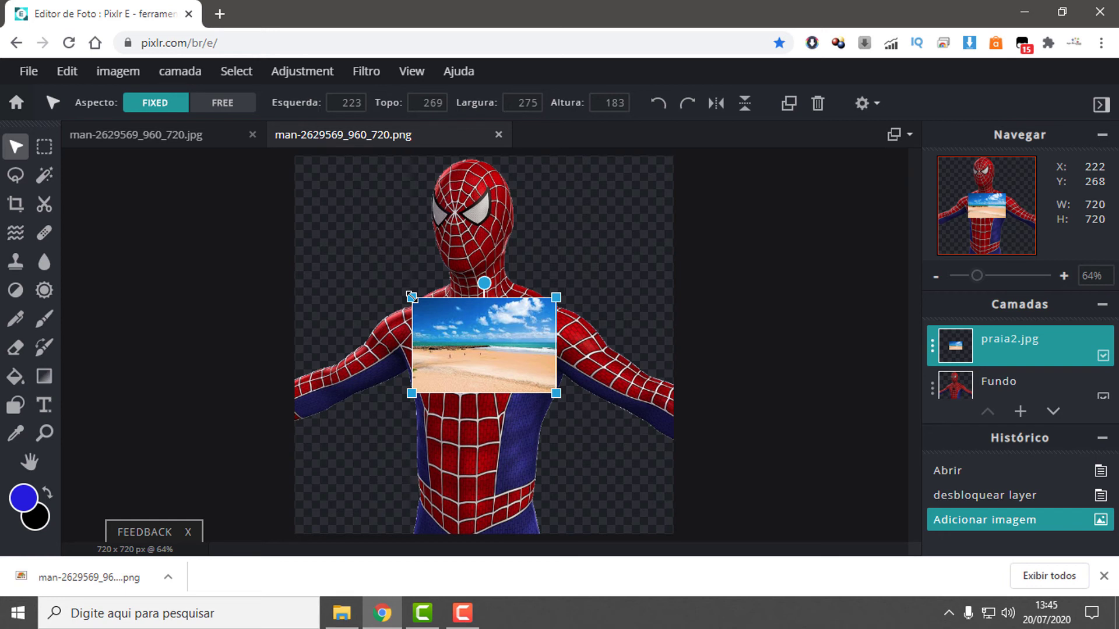
# Stretch the beach layer past the canvas edges and move Fundo above praia2.jpg.
pyautogui.moveTo(412, 297); pyautogui.dragTo(197, 199)
pyautogui.moveTo(556, 393); pyautogui.dragTo(810, 504)
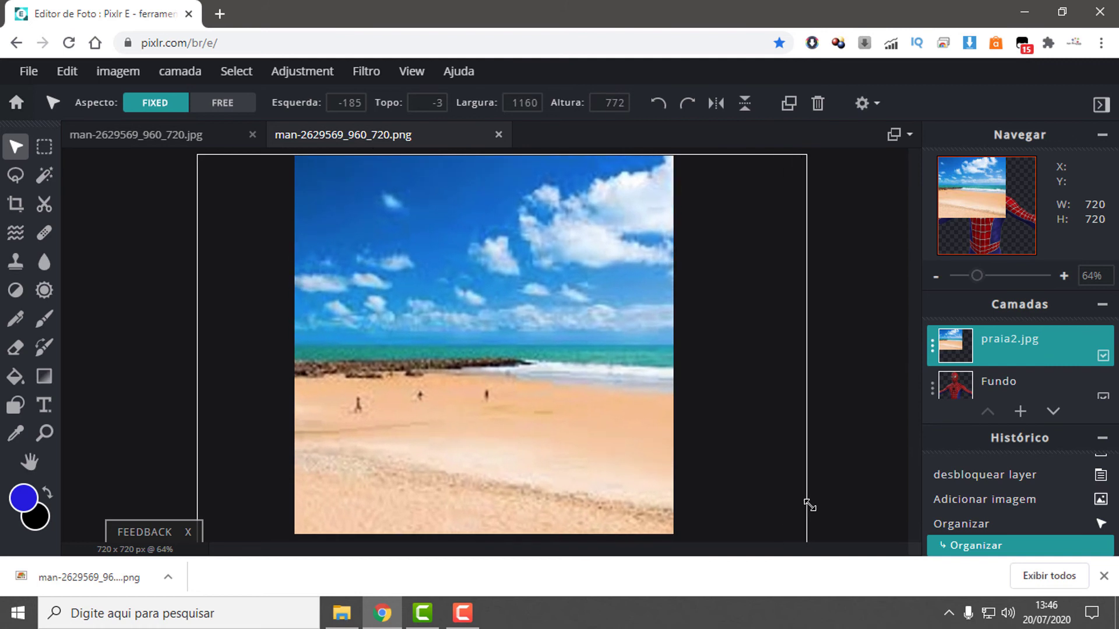
pyautogui.moveTo(810, 504); pyautogui.dragTo(810, 505)
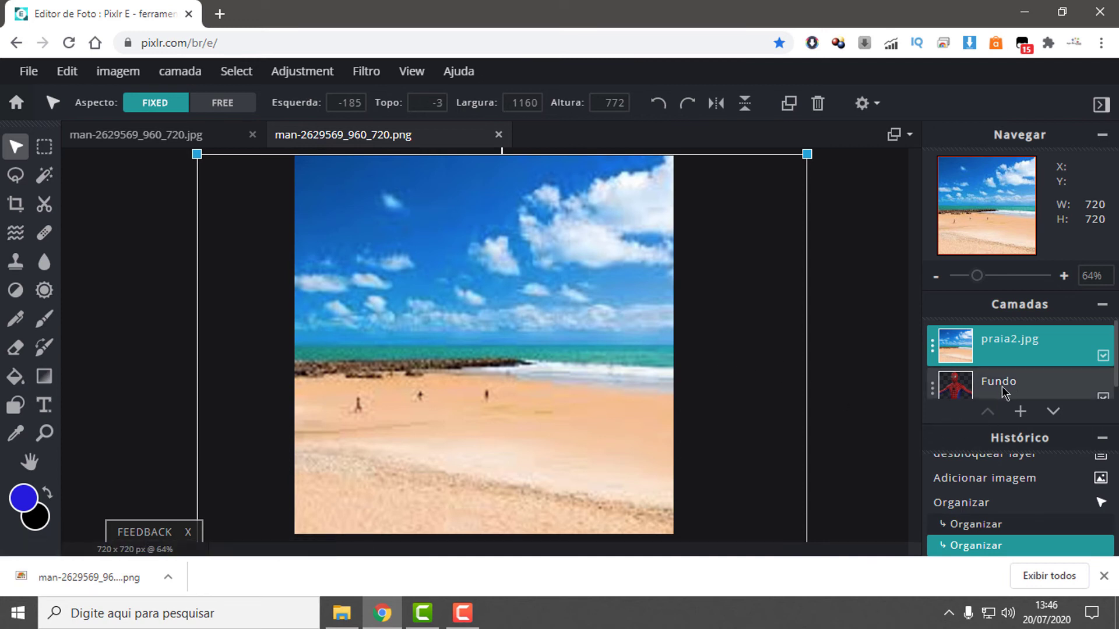
pyautogui.click(1032, 392)
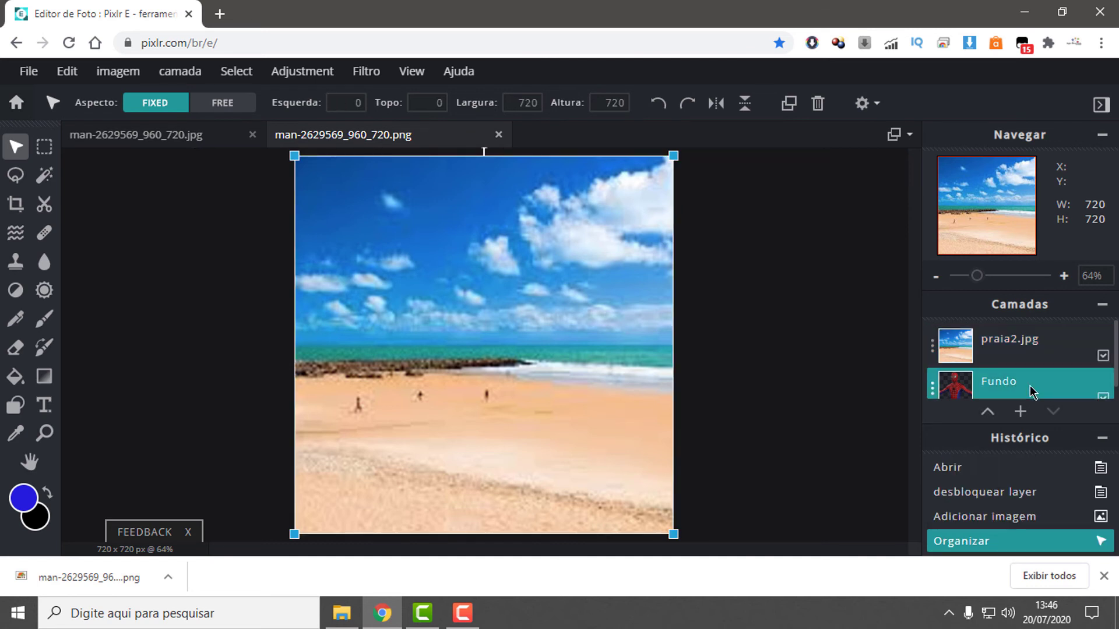
pyautogui.moveTo(1031, 392); pyautogui.dragTo(1029, 343)
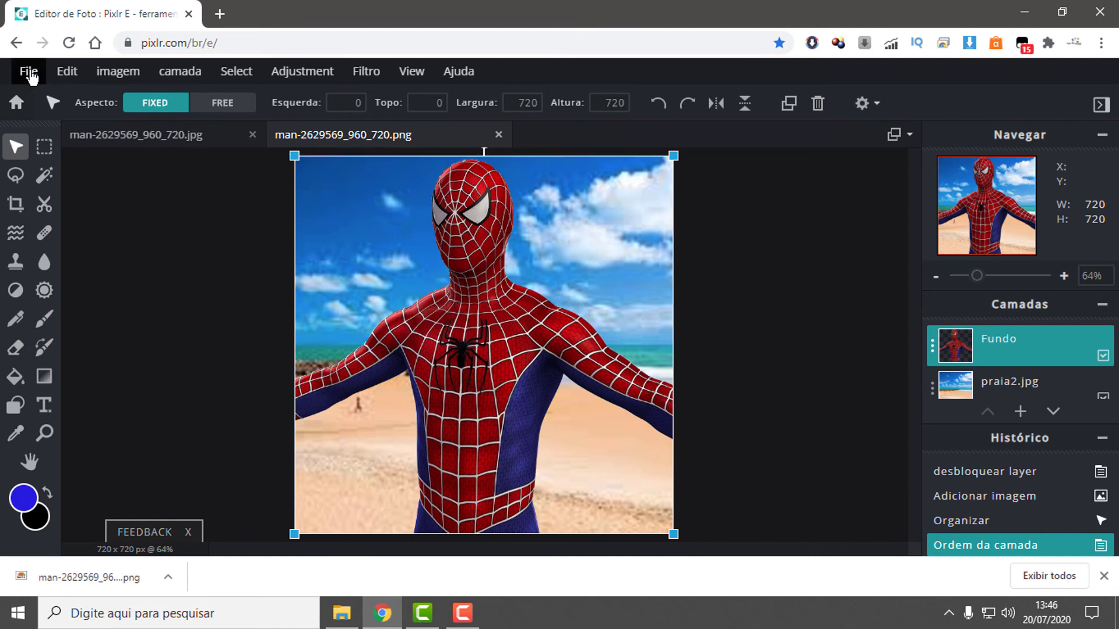
# Open the Salvar settings and set the file type to JPG at ALTO quality.
pyautogui.click(29, 74)
pyautogui.click(82, 218)
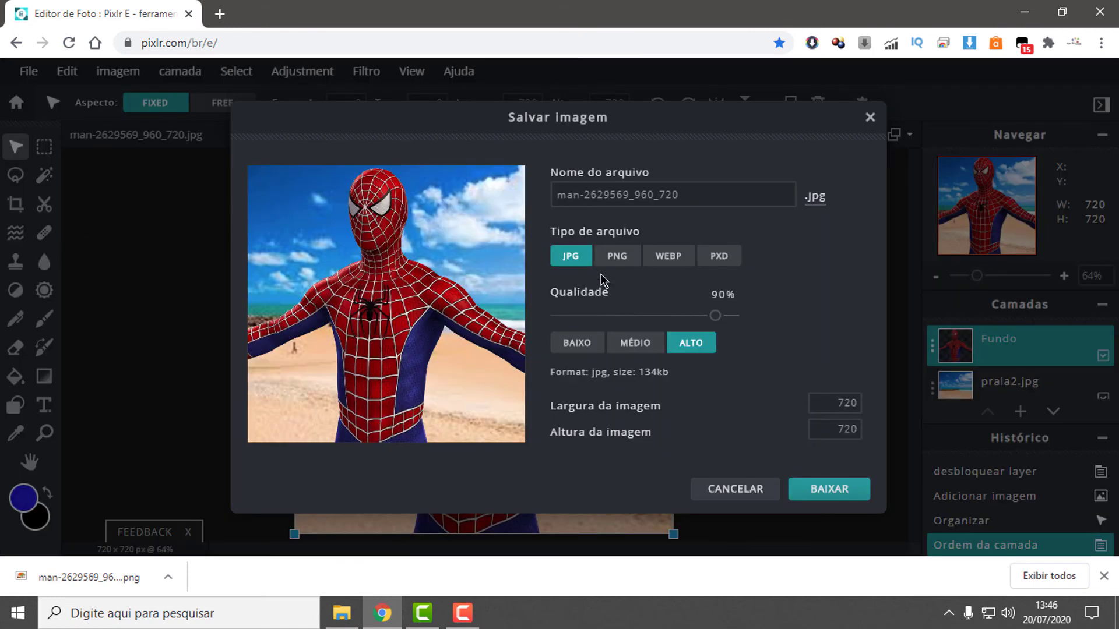
pyautogui.click(625, 260)
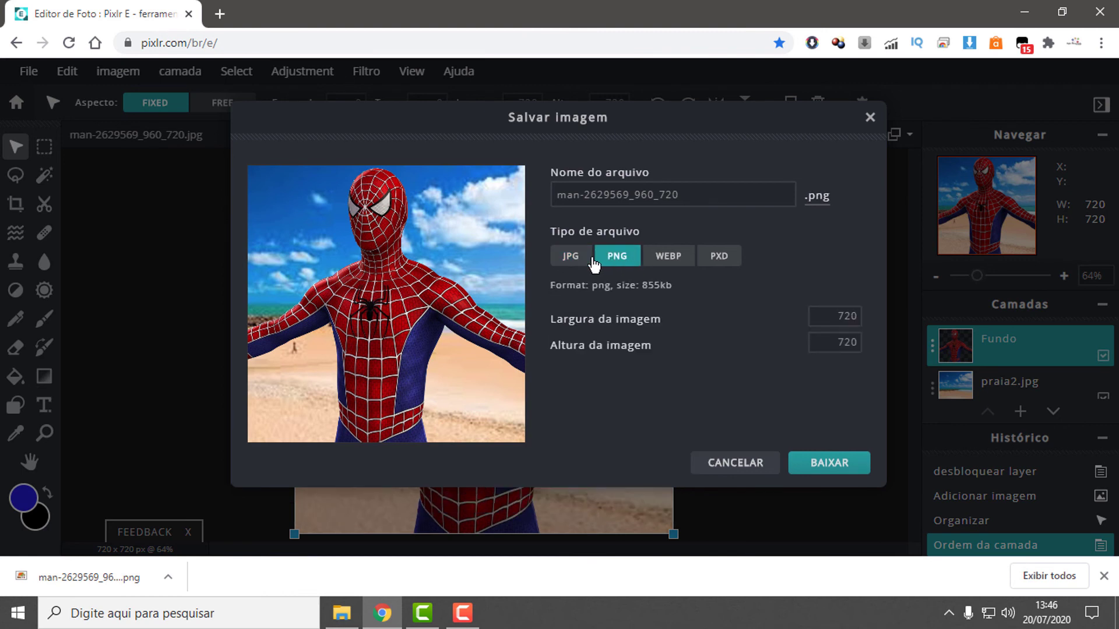
pyautogui.click(574, 262)
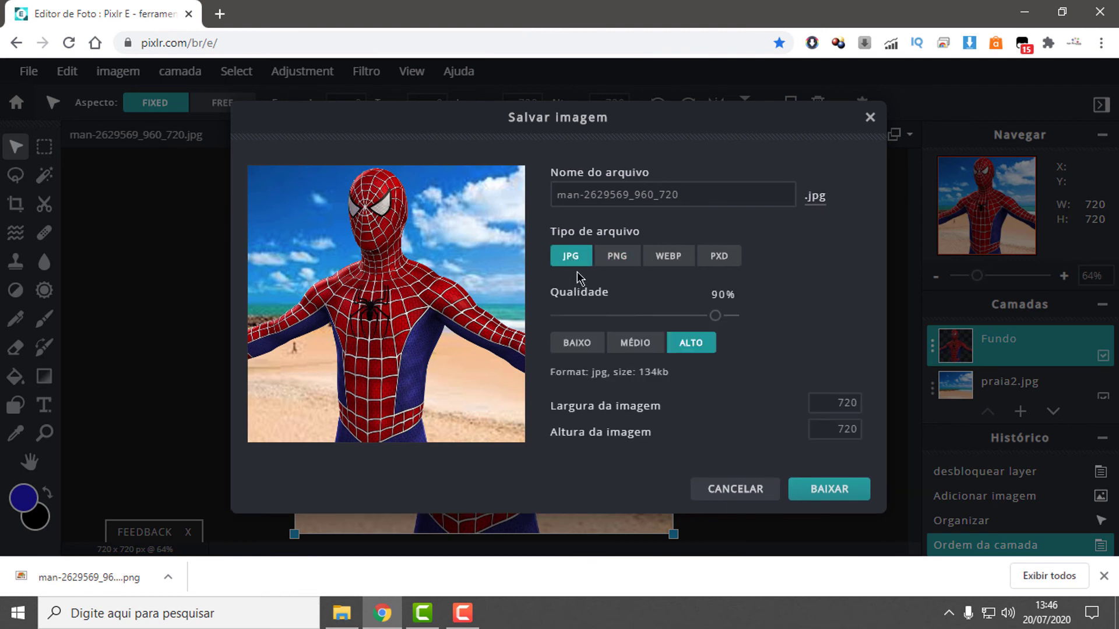
# Download the 720×720 JPG composite and show it in its folder.
pyautogui.click(826, 490)
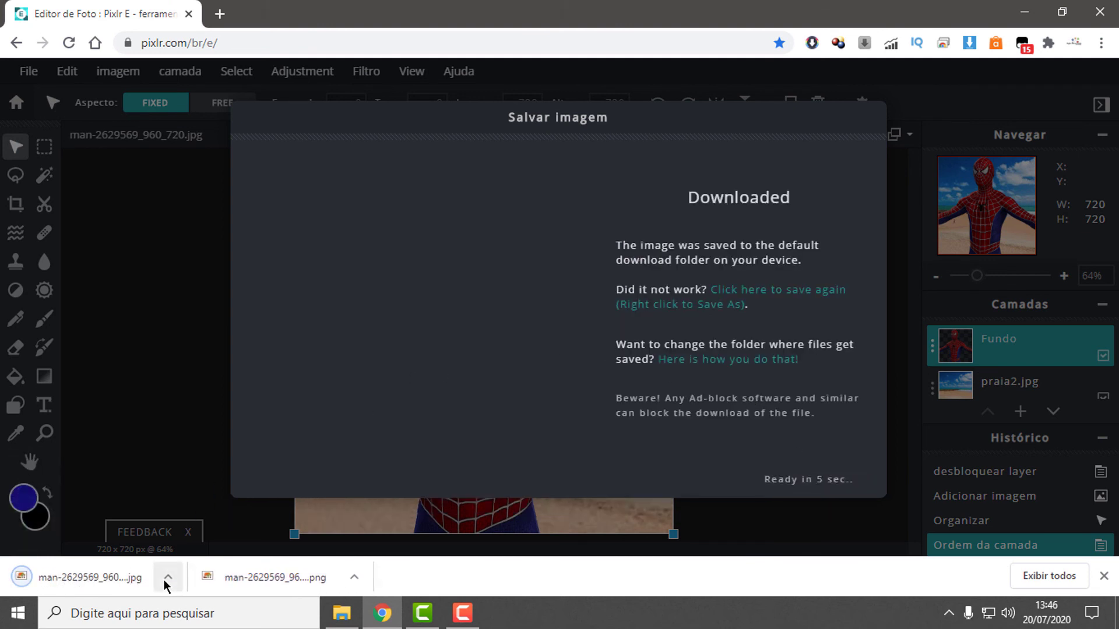
pyautogui.click(166, 580)
pyautogui.click(216, 521)
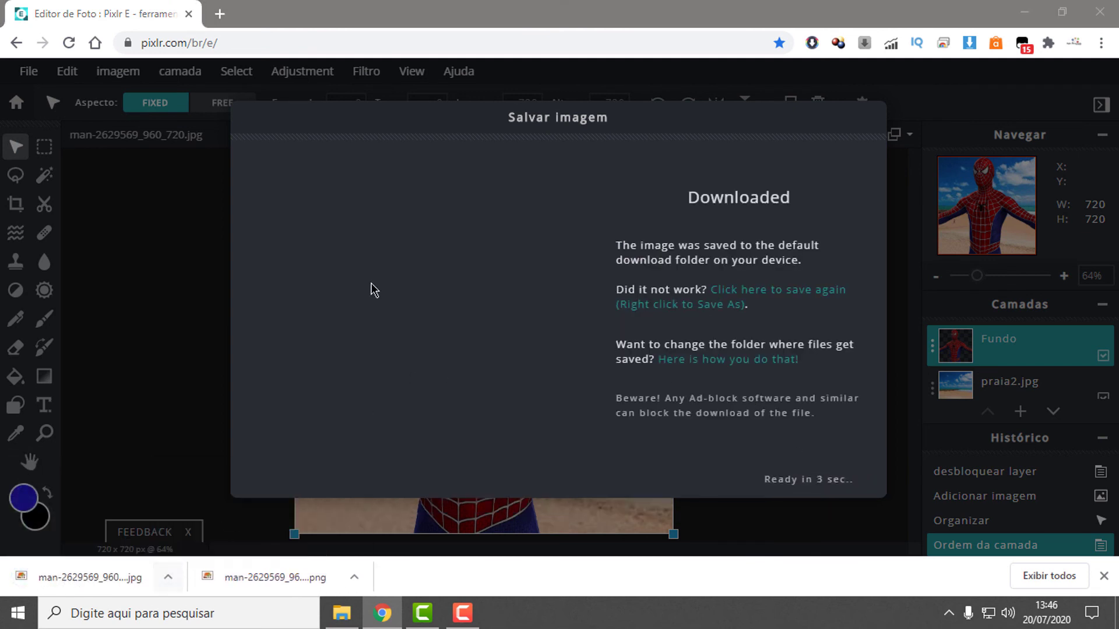
# Open the new Spider-Man beach JPG from the Downloads folder to view it.
pyautogui.doubleClick(297, 137)
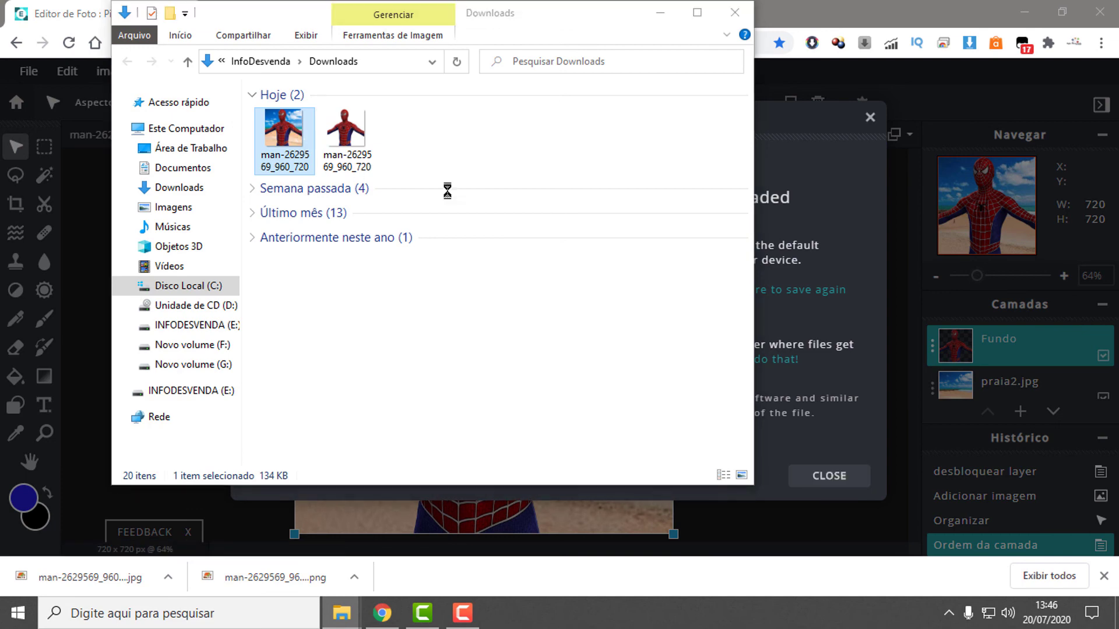